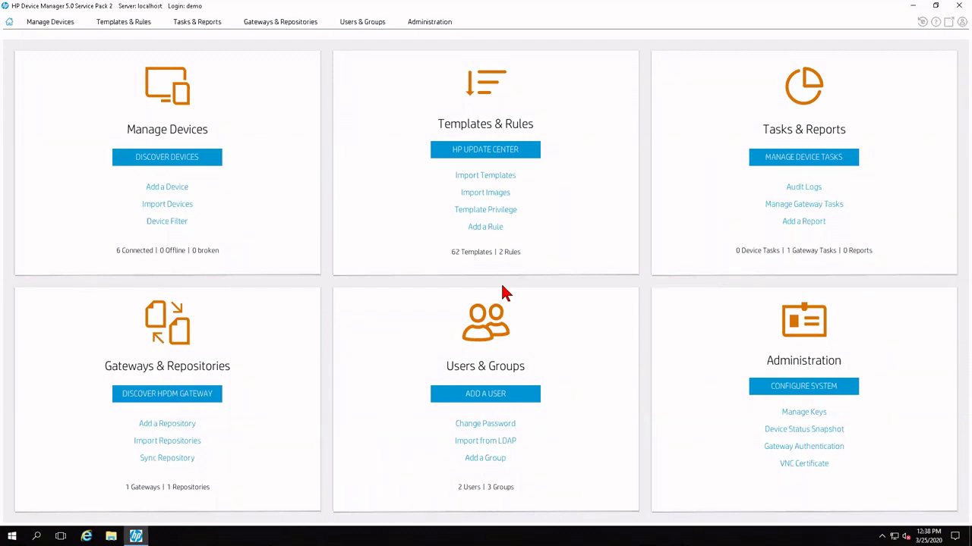
Open HP Update Center from the templates area and filter its packages to the OS type HP ThinPro 7
{"action": "left_click", "coordinate": [125, 25]}
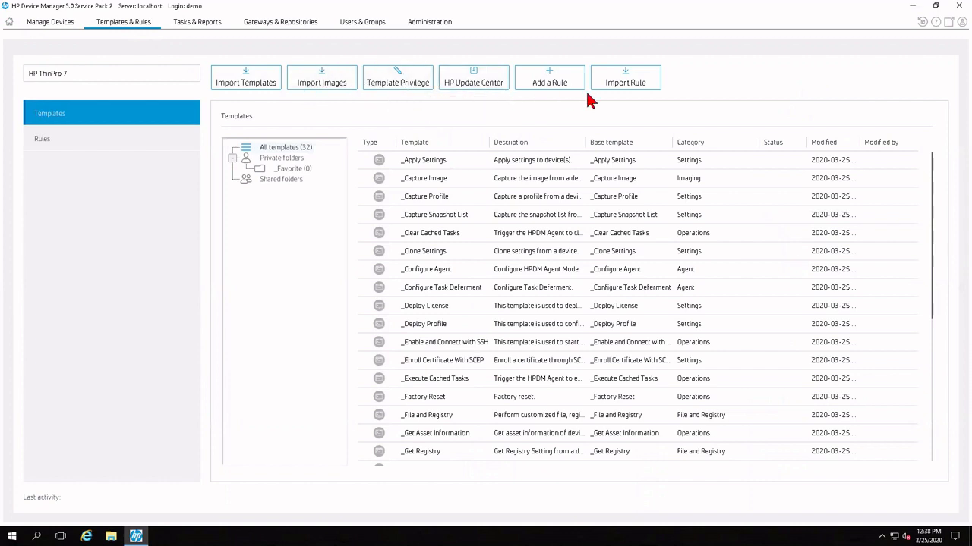
{"action": "left_click", "coordinate": [471, 87]}
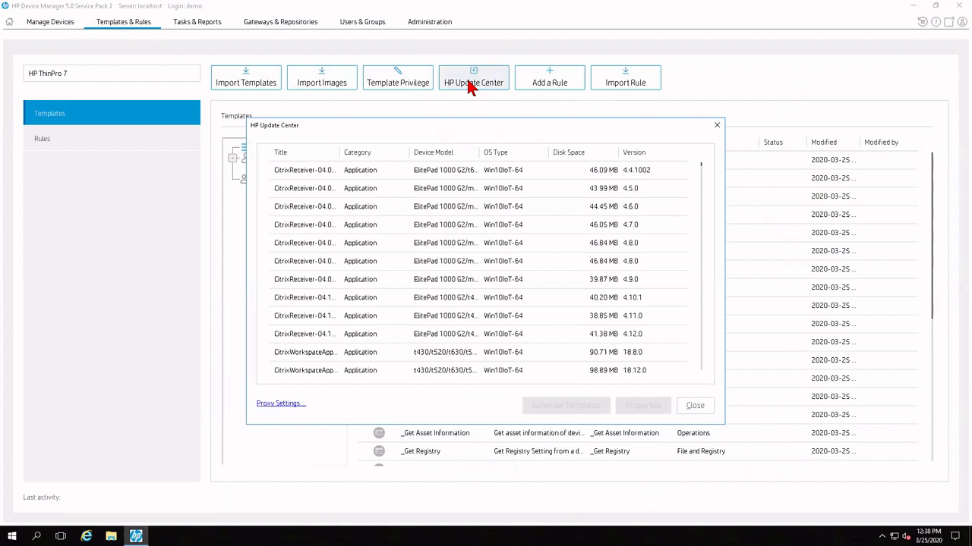
{"action": "left_click", "coordinate": [525, 160]}
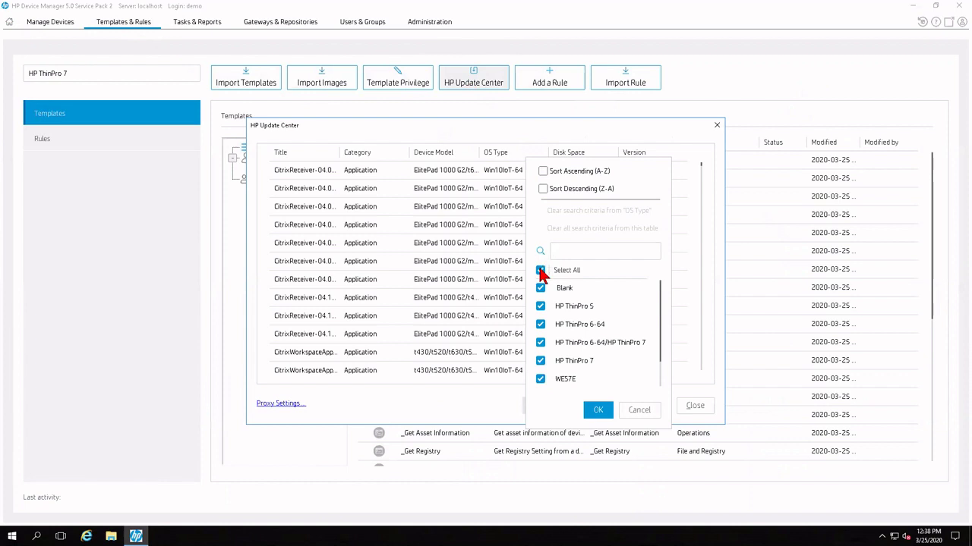
{"action": "left_click", "coordinate": [540, 270]}
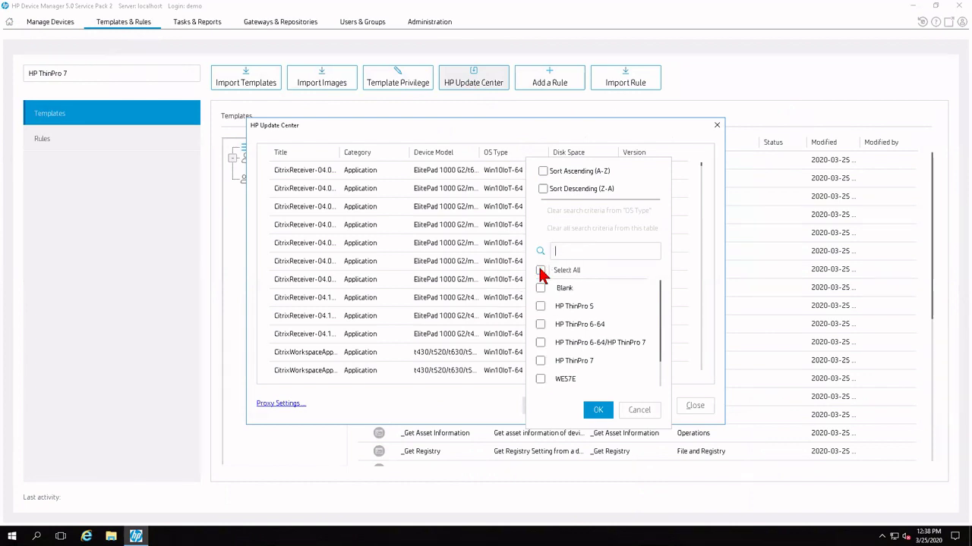
{"action": "left_click", "coordinate": [540, 362]}
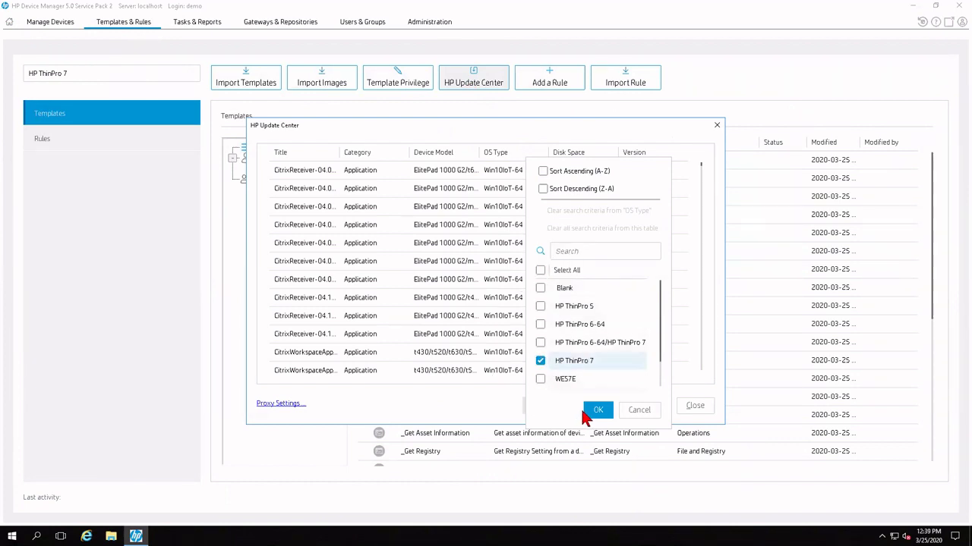
{"action": "left_click", "coordinate": [592, 412]}
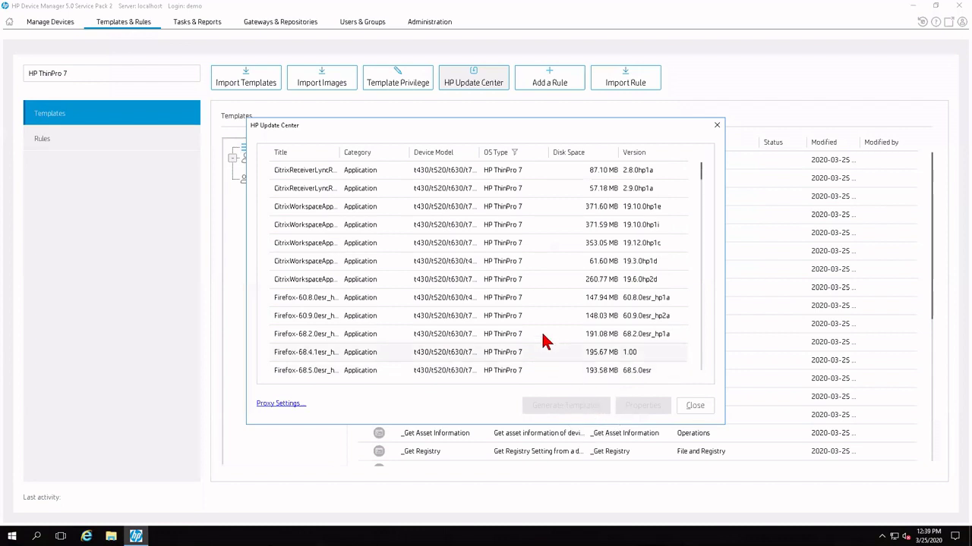
Filter the Update Center packages to only the N/A device model
{"action": "left_click", "coordinate": [466, 155]}
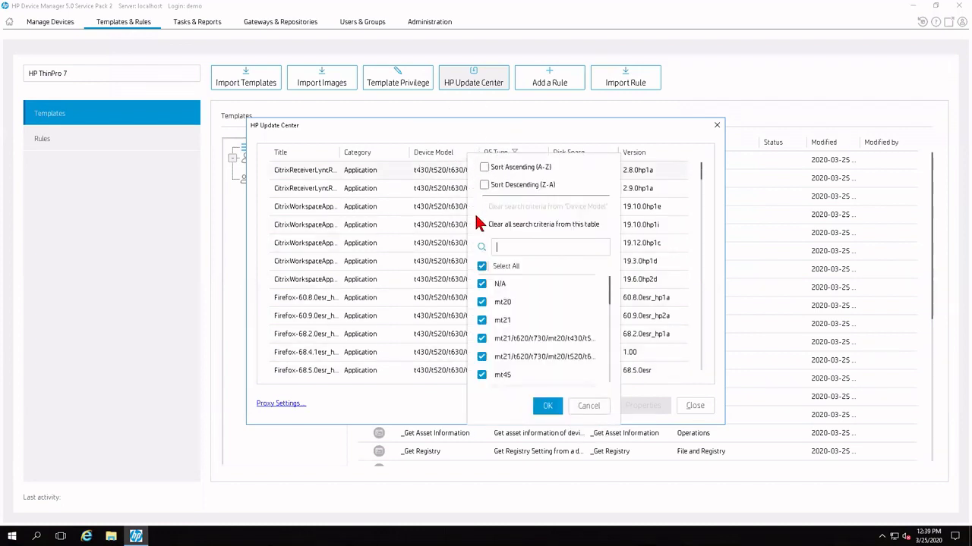
{"action": "left_click", "coordinate": [482, 267]}
{"action": "left_click", "coordinate": [481, 284]}
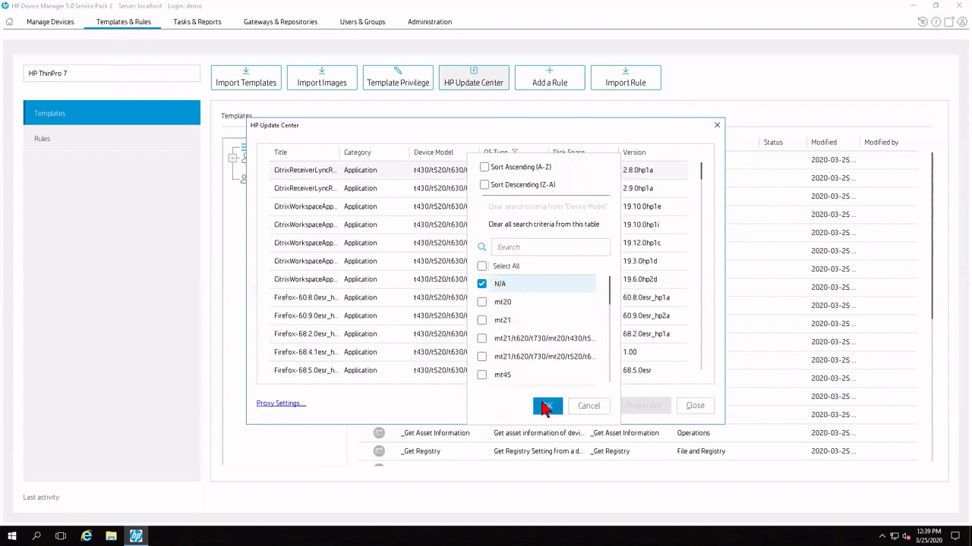
{"action": "left_click", "coordinate": [546, 407]}
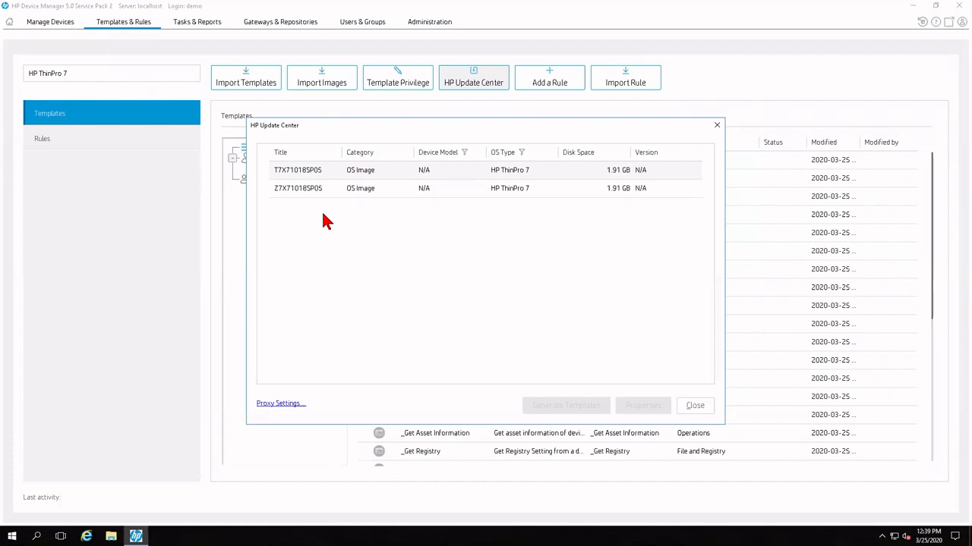
Start generating a template from the T7X71018SP05 OS image and set its architecture to x64
{"action": "left_click", "coordinate": [311, 176]}
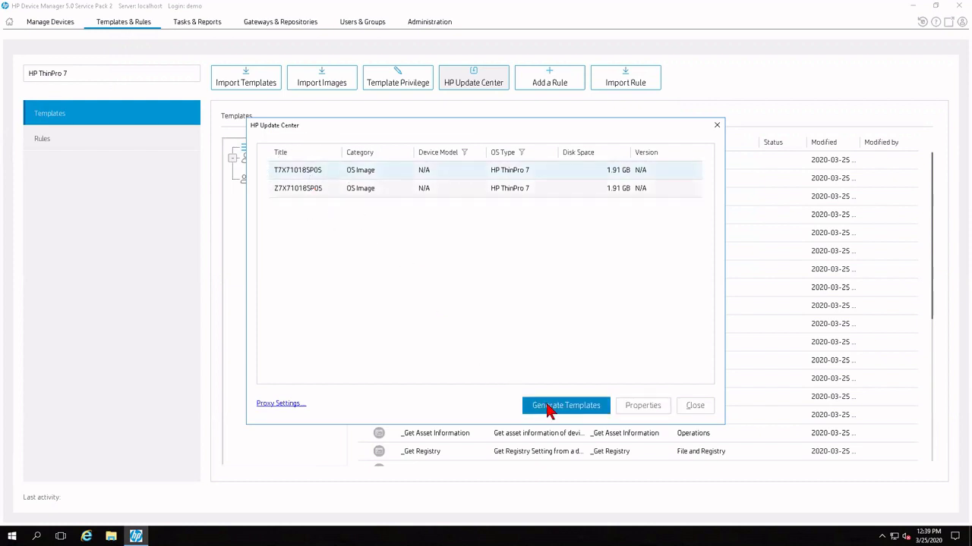
{"action": "left_click", "coordinate": [549, 409]}
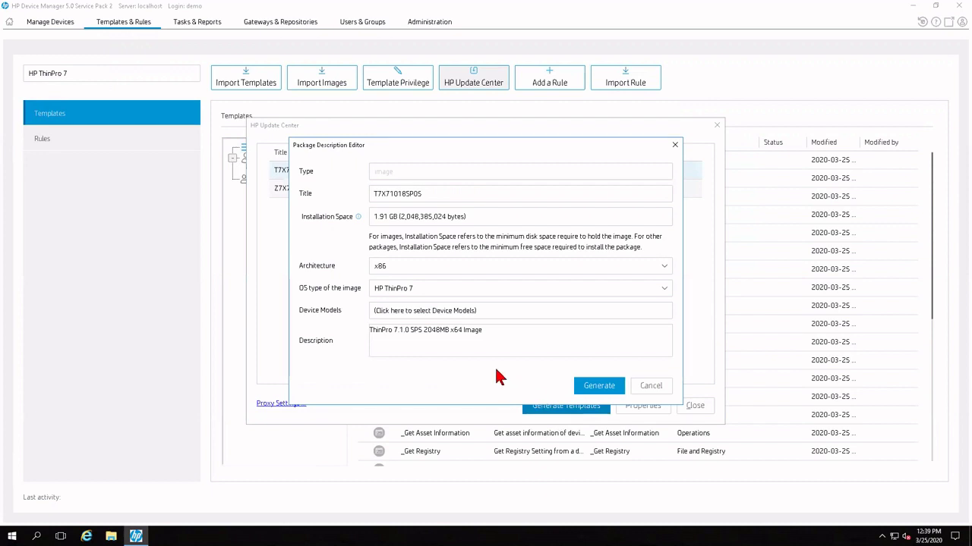
{"action": "left_click", "coordinate": [402, 265]}
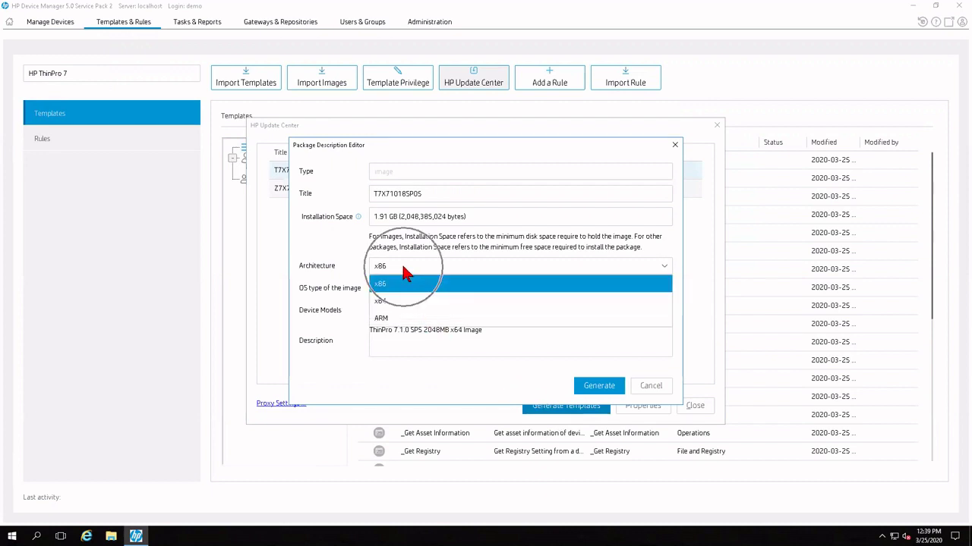
{"action": "left_click", "coordinate": [389, 303]}
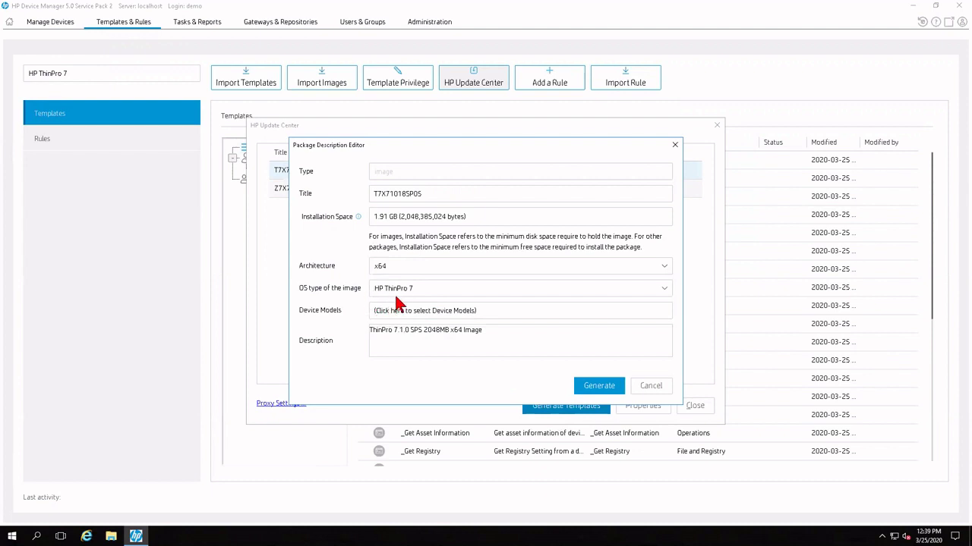
Choose t530 as the applicable device model for the image package
{"action": "left_click", "coordinate": [403, 314]}
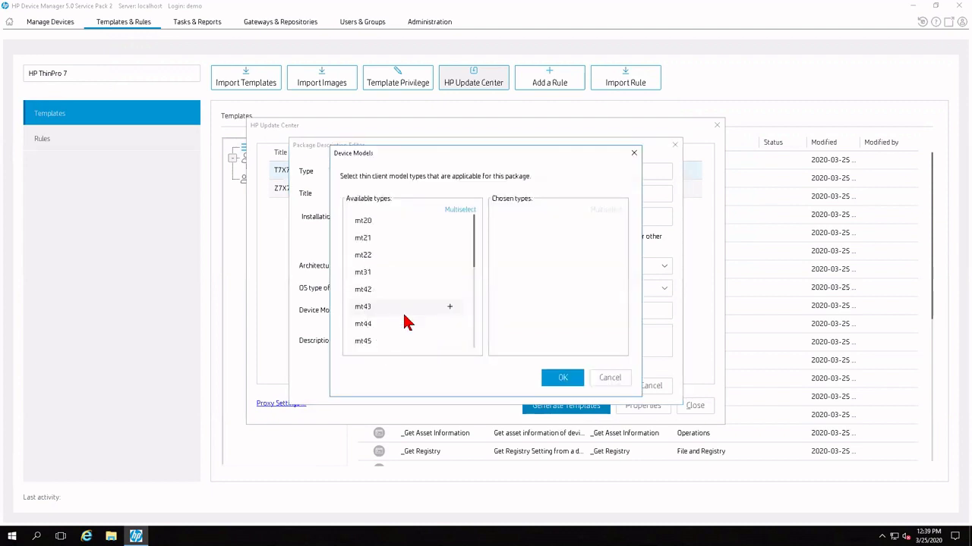
{"action": "scroll", "coordinate": [403, 322], "scroll_direction": "down", "scroll_amount": 5}
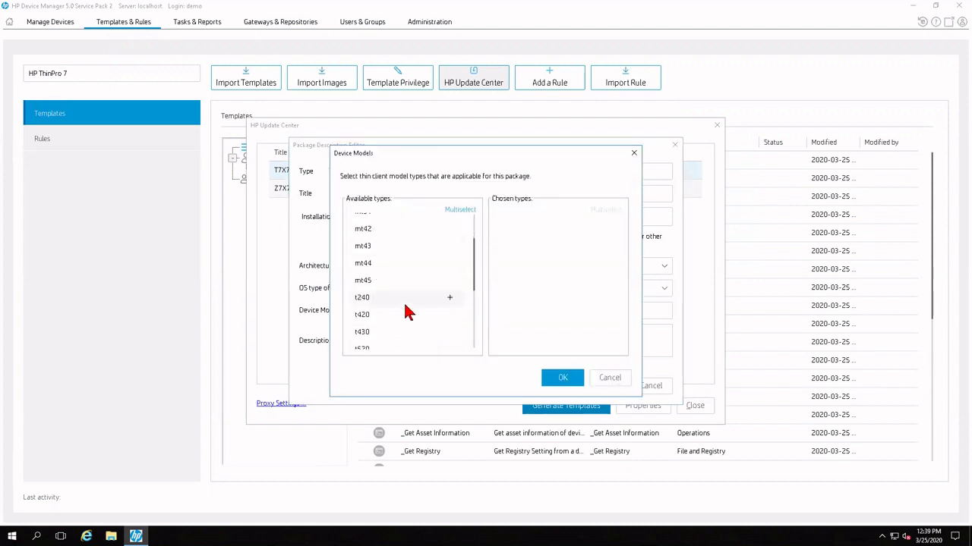
{"action": "left_click", "coordinate": [361, 342]}
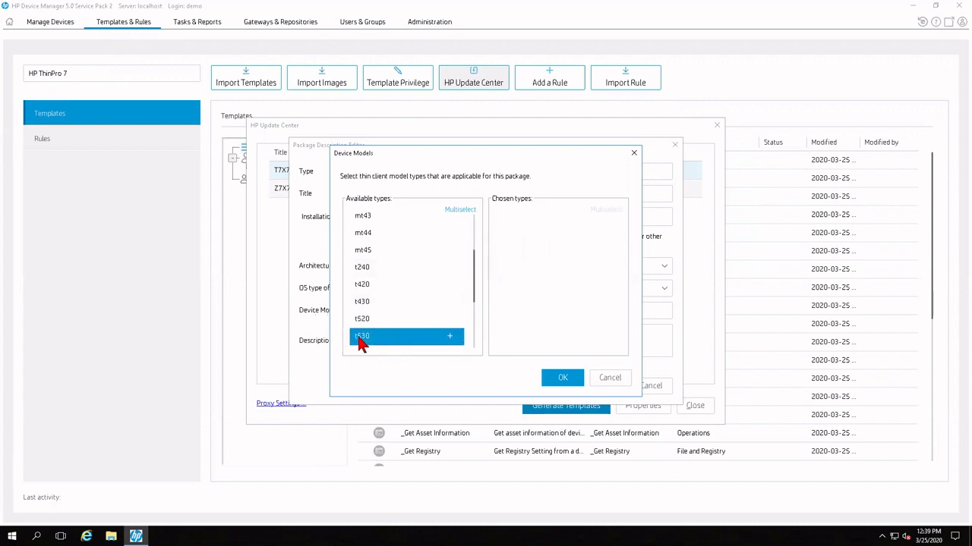
{"action": "double_click", "coordinate": [452, 341]}
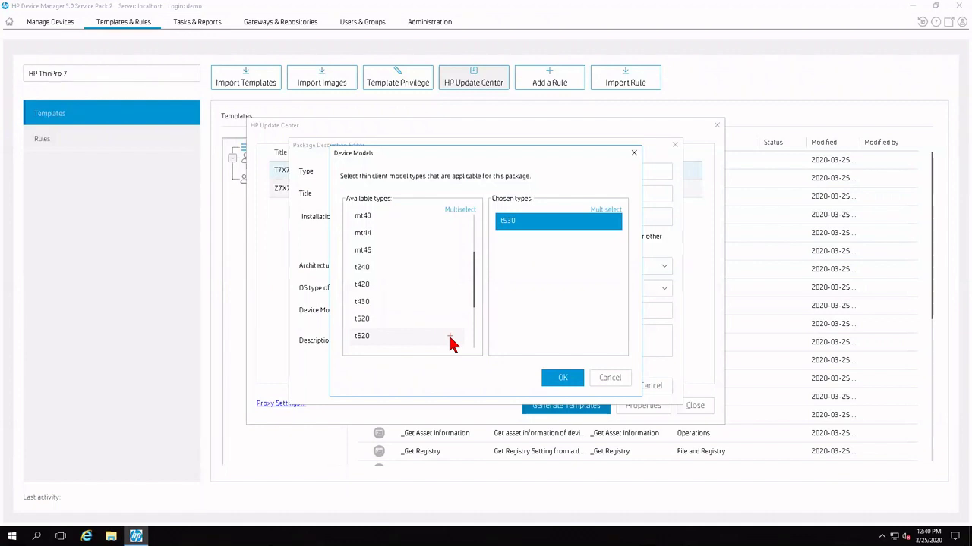
{"action": "left_click", "coordinate": [560, 382]}
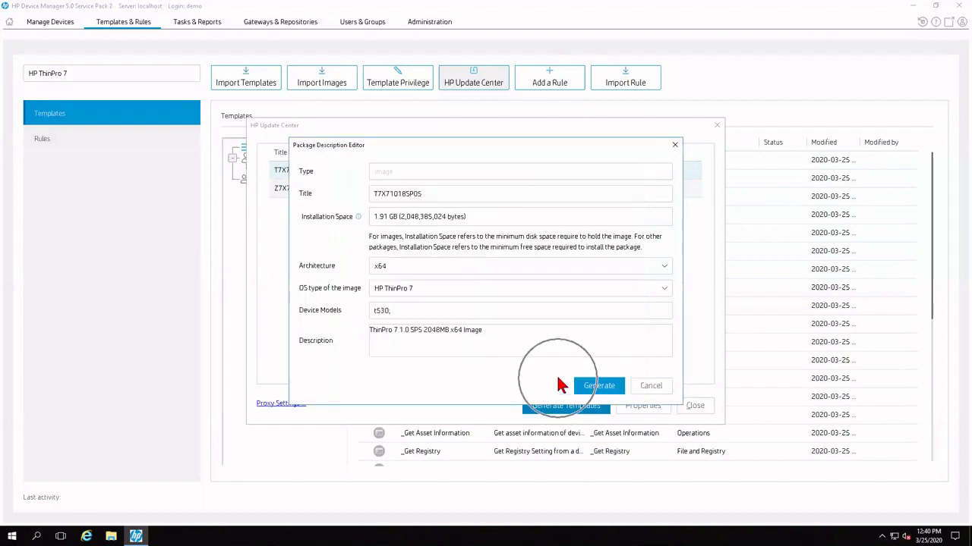
Generate the image template for the HP ThinPro 7 OS family and close HP Update Center
{"action": "left_click", "coordinate": [595, 387]}
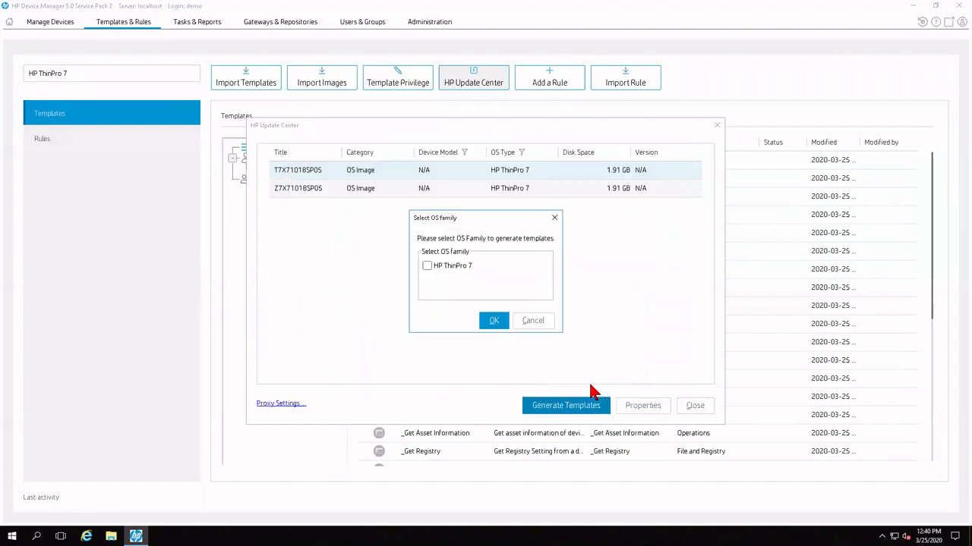
{"action": "left_click", "coordinate": [426, 267]}
{"action": "left_click", "coordinate": [493, 322]}
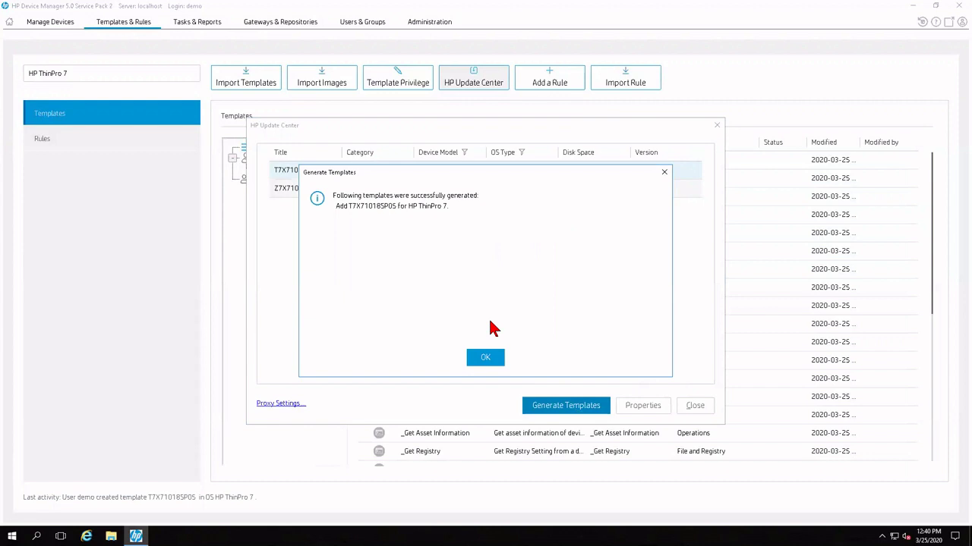
{"action": "left_click", "coordinate": [493, 359]}
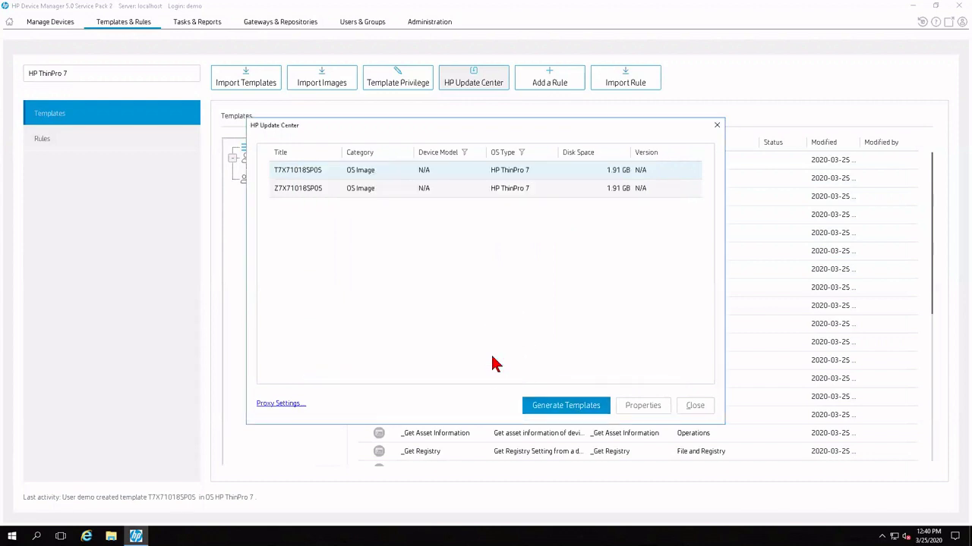
{"action": "left_click", "coordinate": [696, 408]}
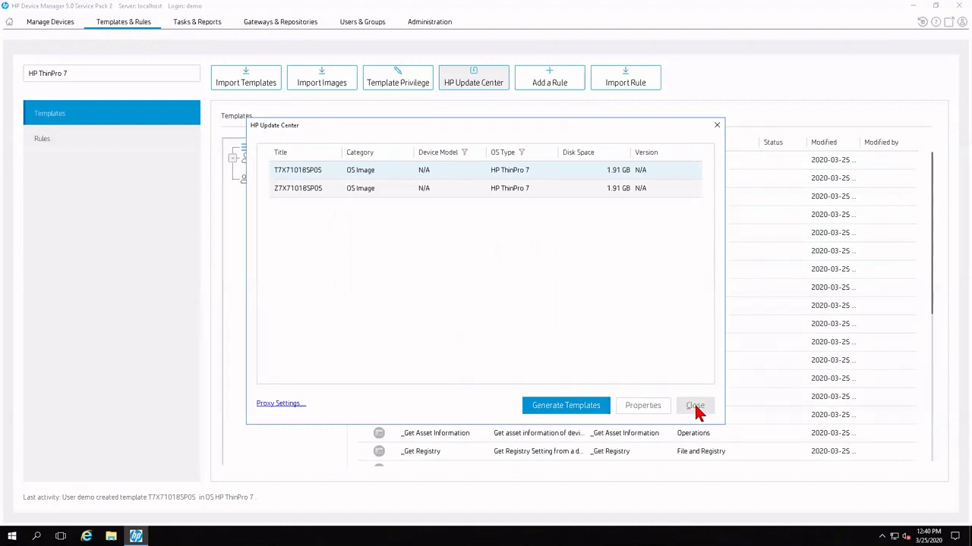
{"action": "left_click", "coordinate": [696, 408]}
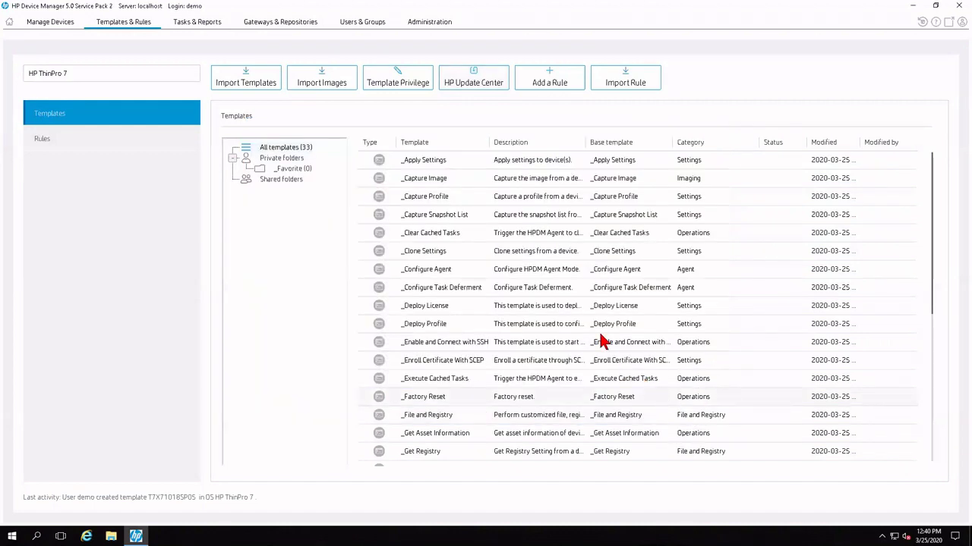
Create a PXE deploy template from the T7X71018SP05 template for the HP ThinPro 7 OS family
{"action": "scroll", "coordinate": [541, 255], "scroll_direction": "down", "scroll_amount": 5}
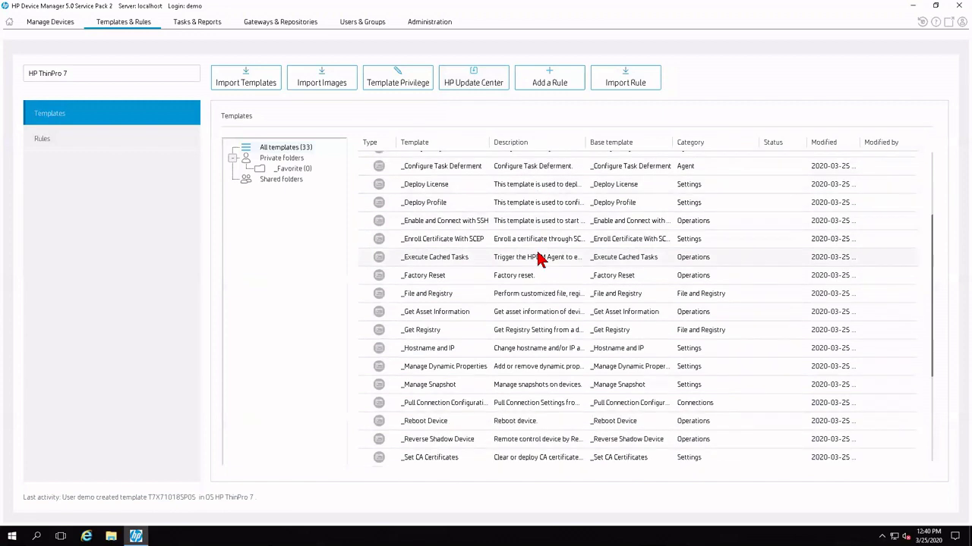
{"action": "scroll", "coordinate": [540, 258], "scroll_direction": "down", "scroll_amount": 2}
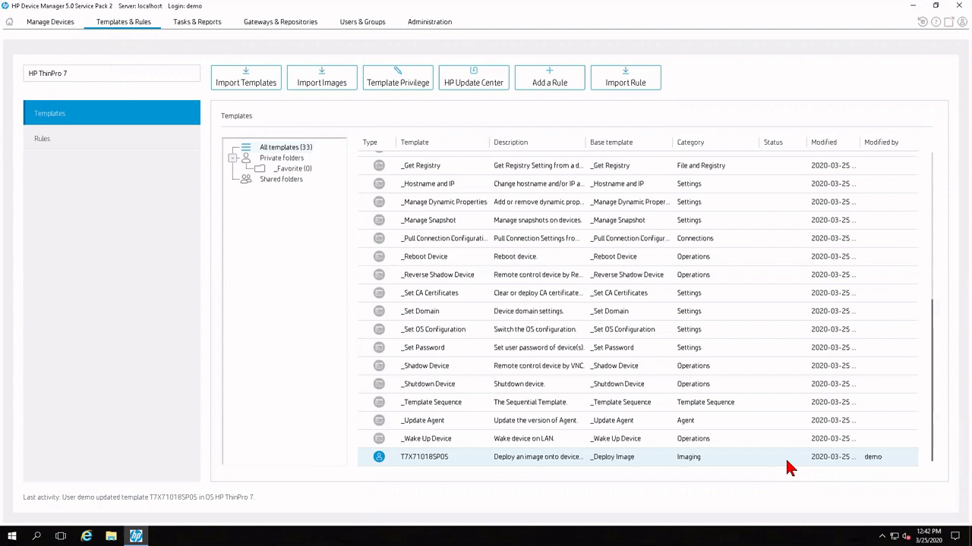
{"action": "right_click", "coordinate": [422, 465]}
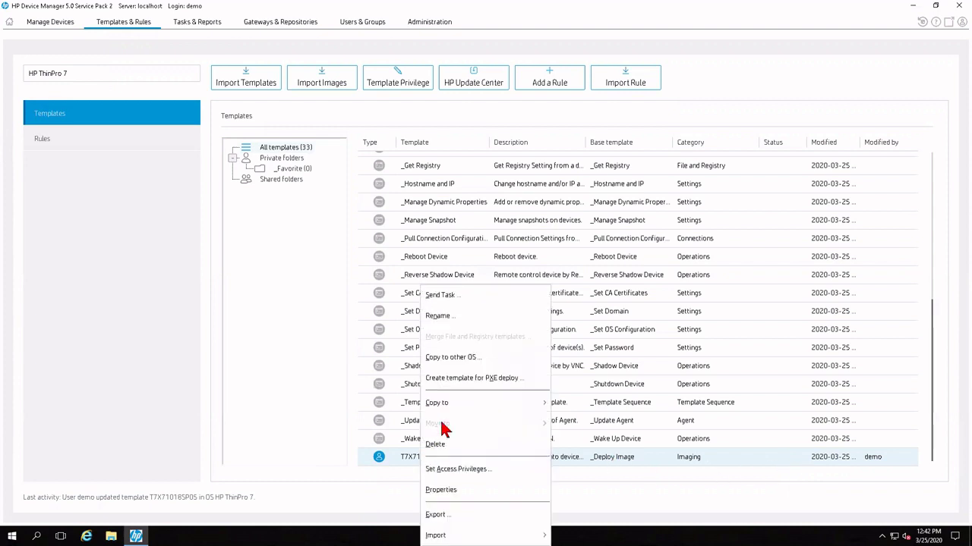
{"action": "left_click", "coordinate": [447, 383]}
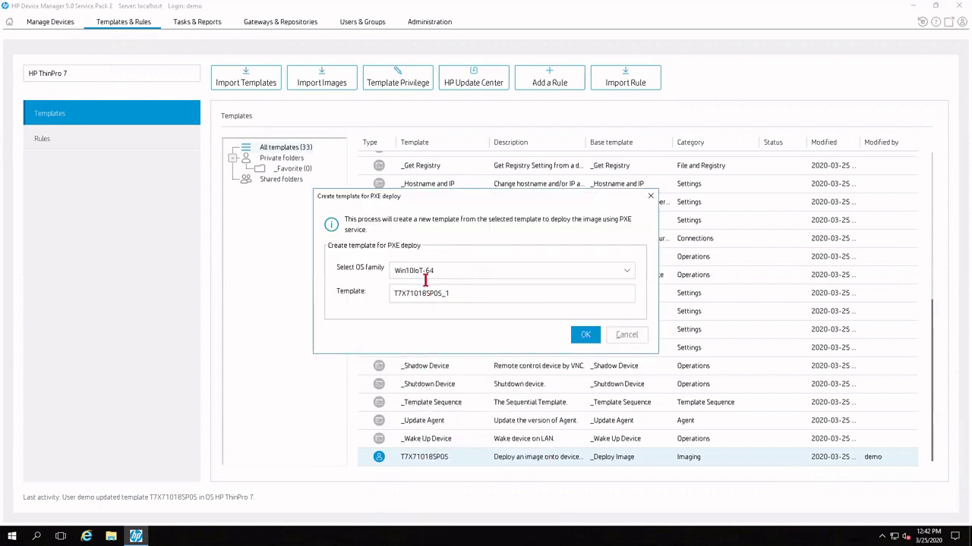
{"action": "left_click", "coordinate": [445, 275]}
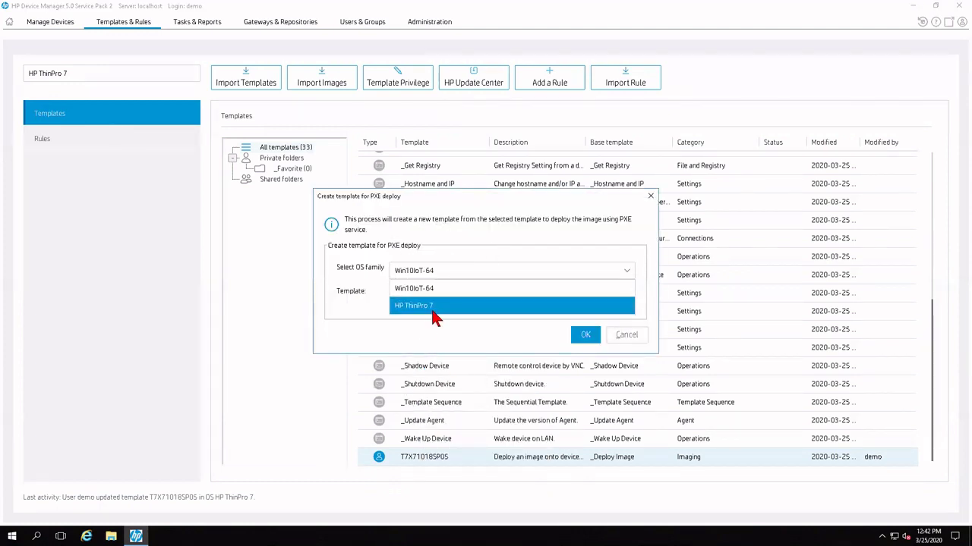
{"action": "left_click", "coordinate": [427, 307]}
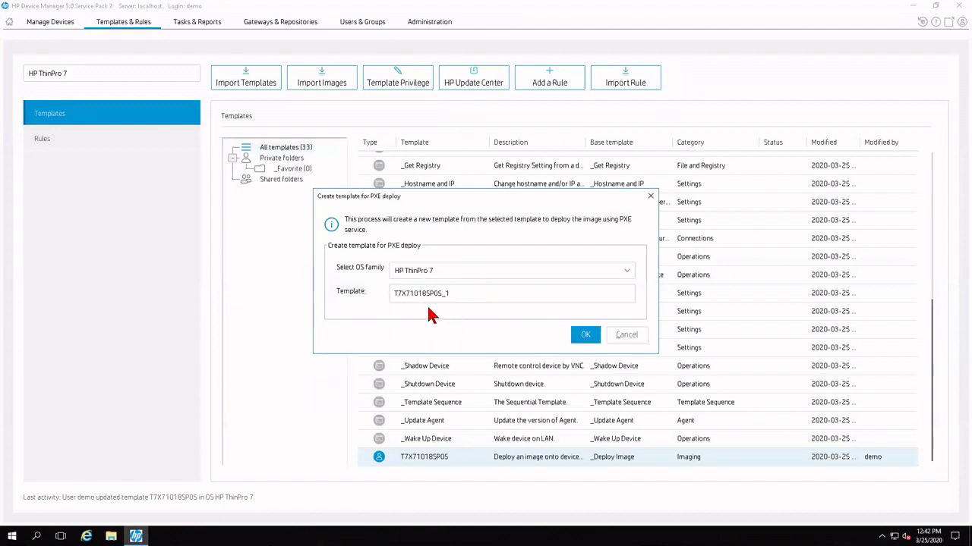
{"action": "left_click", "coordinate": [584, 335]}
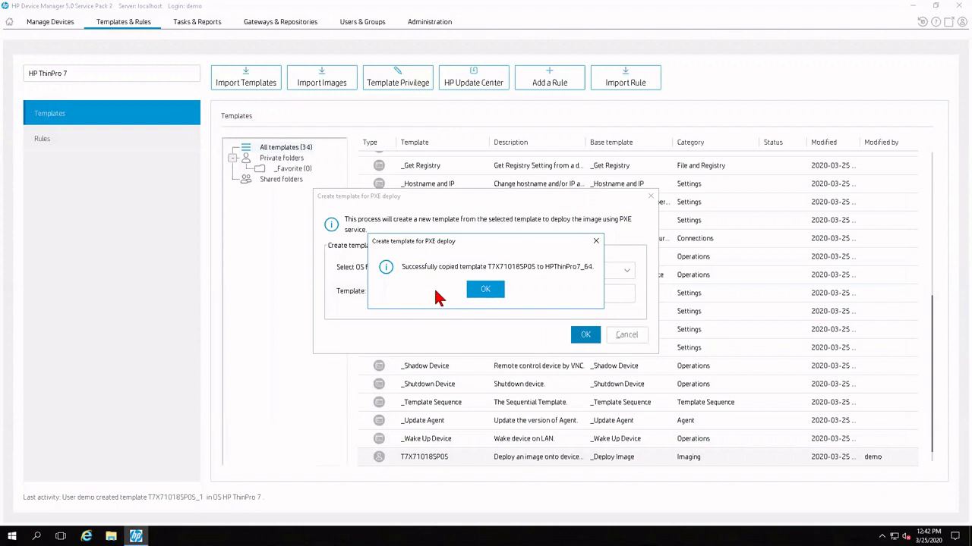
{"action": "left_click", "coordinate": [484, 289]}
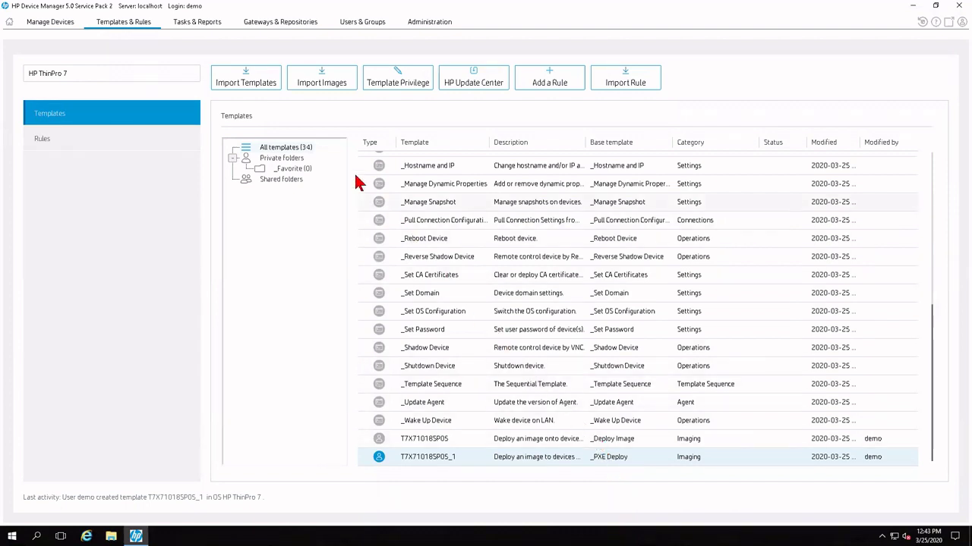
Start adding an HP ThinPro 7 device manually, with C8:CB:B8:18:6F:7A as its device ID and MAC address
{"action": "left_click", "coordinate": [59, 23]}
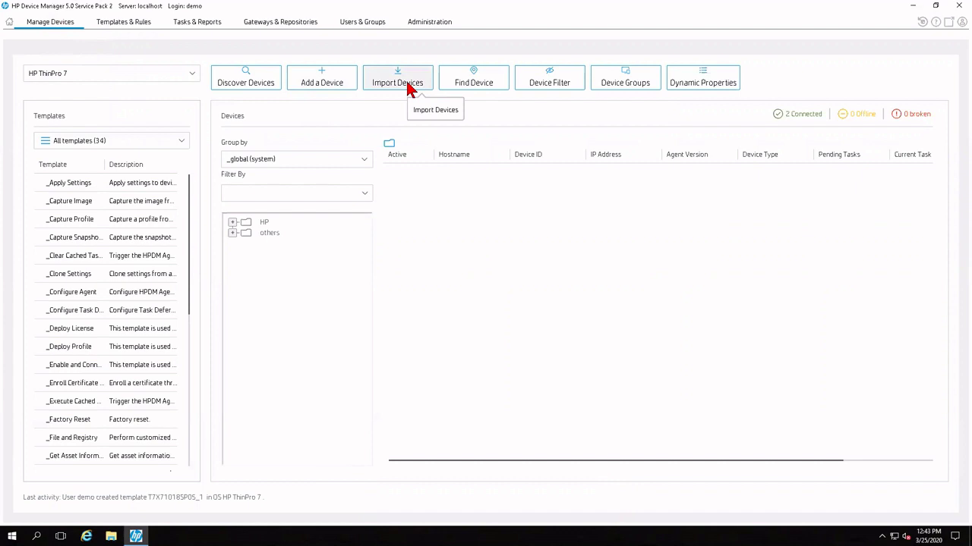
{"action": "left_click", "coordinate": [331, 90]}
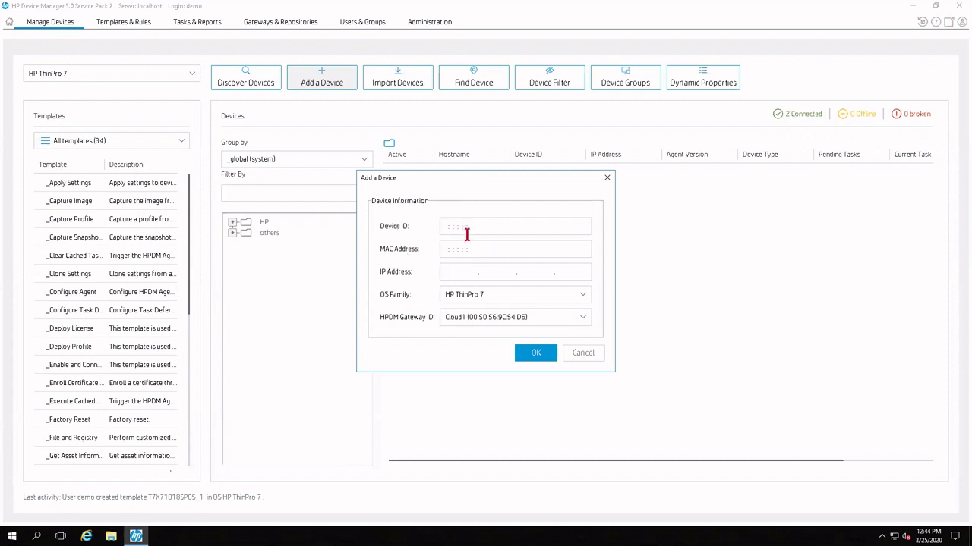
{"action": "type", "text": "C:8C:BB:81:86:F7"}
{"action": "left_click", "coordinate": [516, 250]}
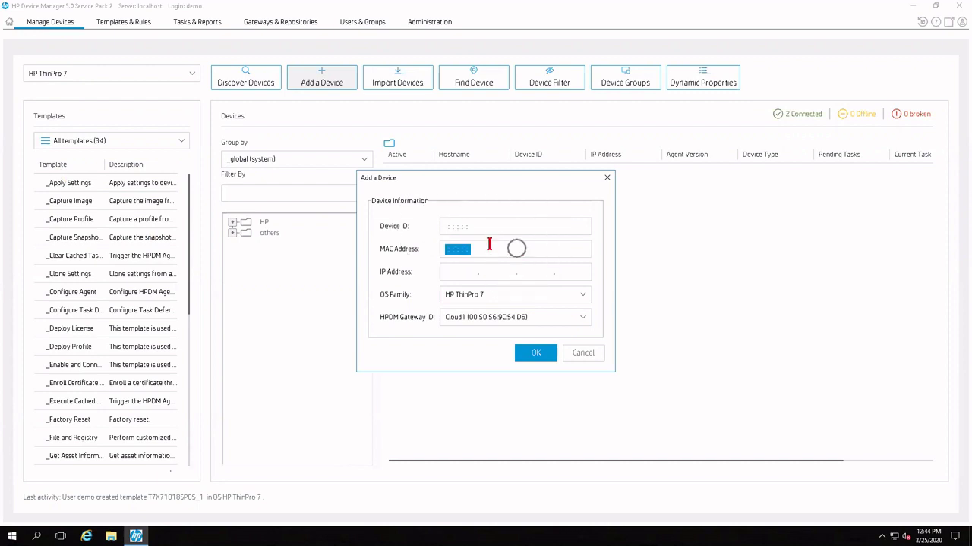
{"action": "left_click", "coordinate": [445, 227]}
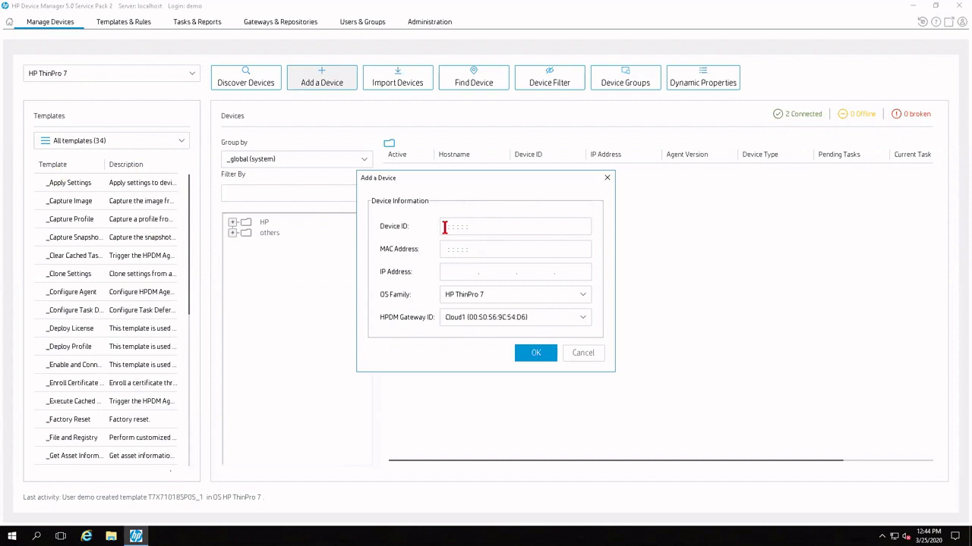
{"action": "type", "text": "C8:CB:B8:18:6F:7A"}
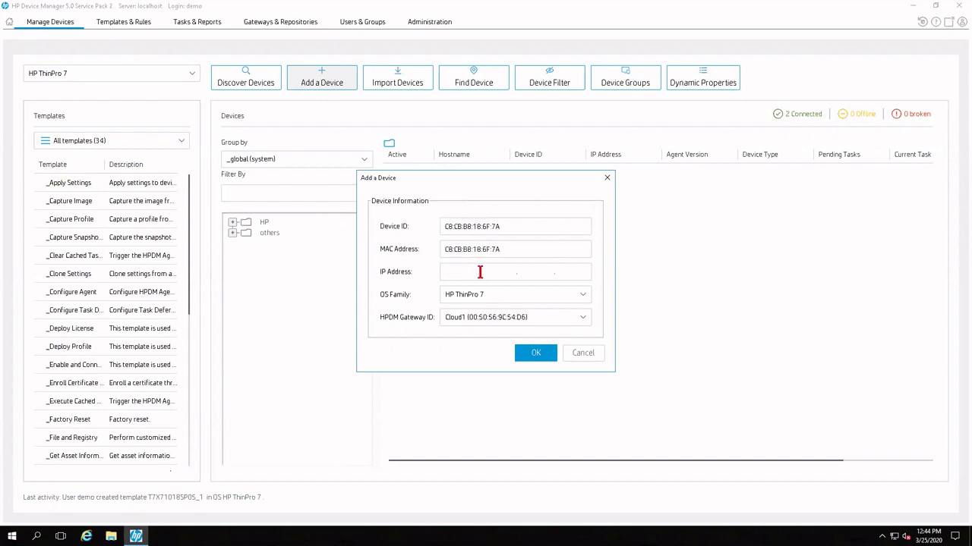
Set the new device's IP address to 192.168.0.150, add it, and display the devices in the others folder
{"action": "left_click", "coordinate": [450, 273]}
{"action": "type", "text": "192.168.0.150"}
{"action": "left_click", "coordinate": [530, 355]}
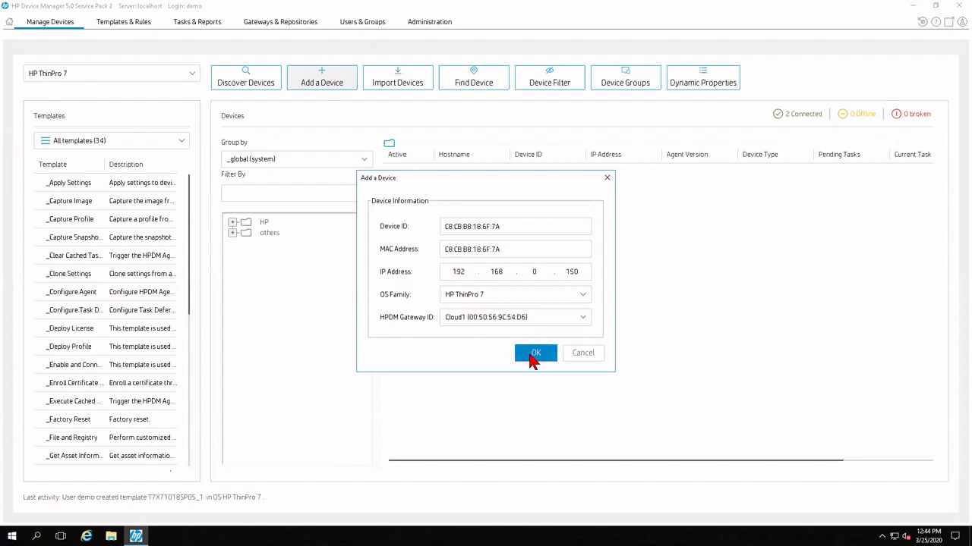
{"action": "left_click", "coordinate": [533, 357]}
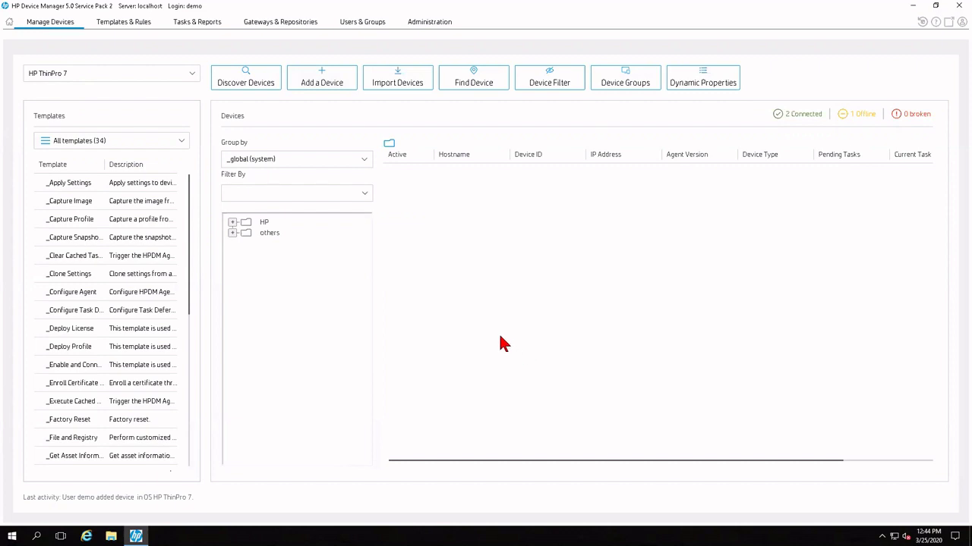
{"action": "left_click", "coordinate": [266, 233]}
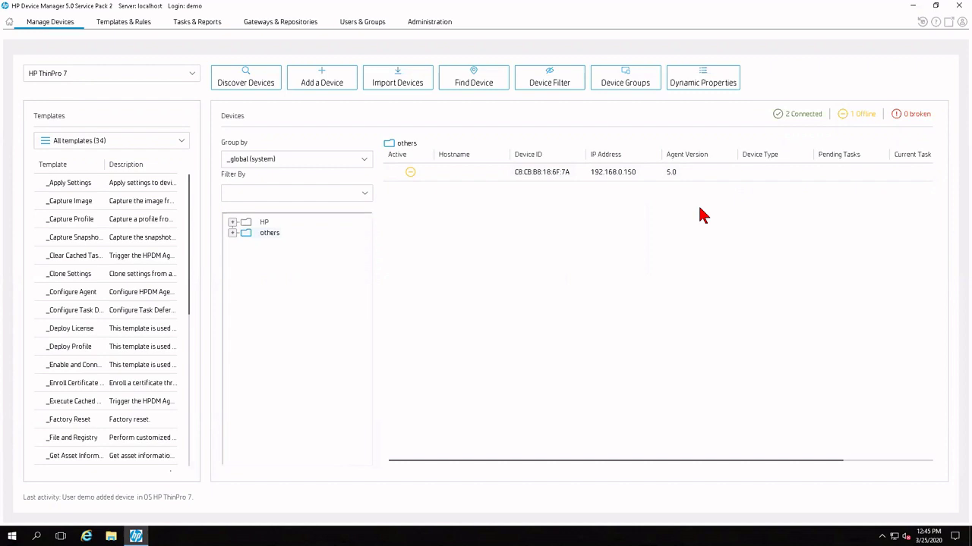
Examine the header and entry format of txt_sample.txt, the sample file for importing devices, and close the import dialog without importing
{"action": "left_click", "coordinate": [400, 85]}
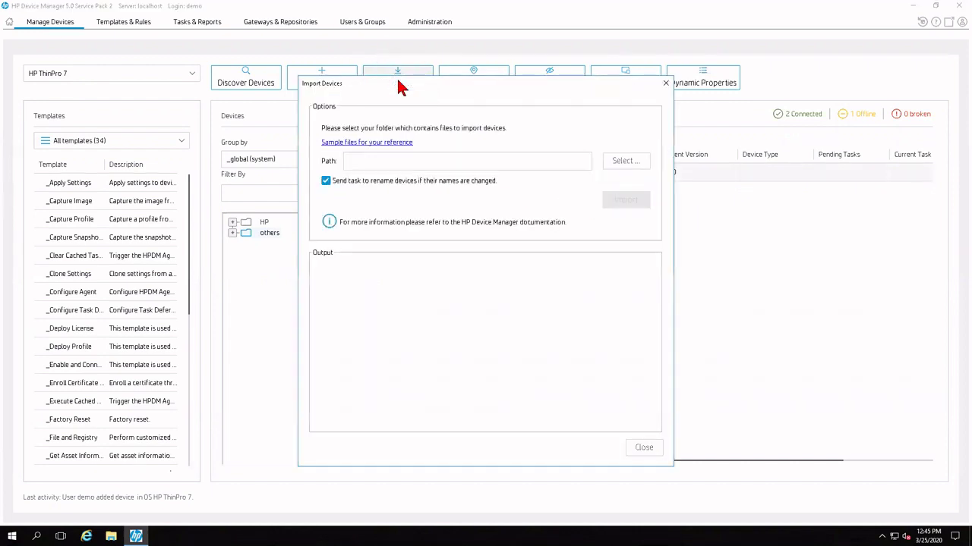
{"action": "left_click", "coordinate": [355, 150]}
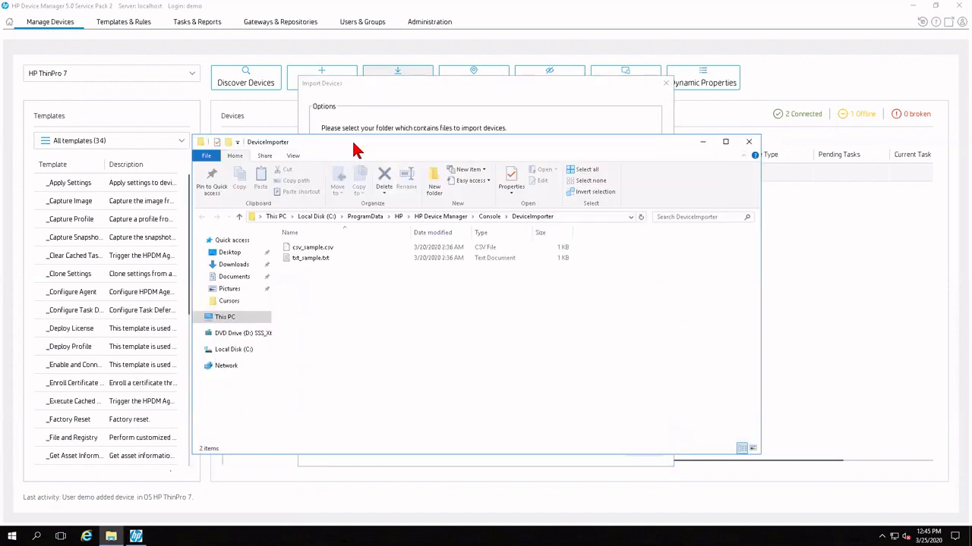
{"action": "double_click", "coordinate": [318, 260]}
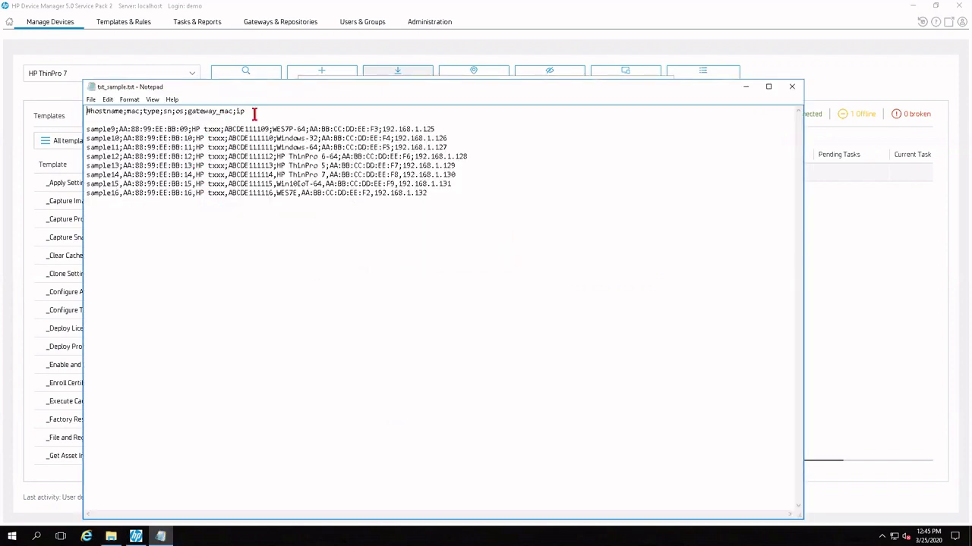
{"action": "left_click_drag", "start_coordinate": [254, 111], "coordinate": [82, 110]}
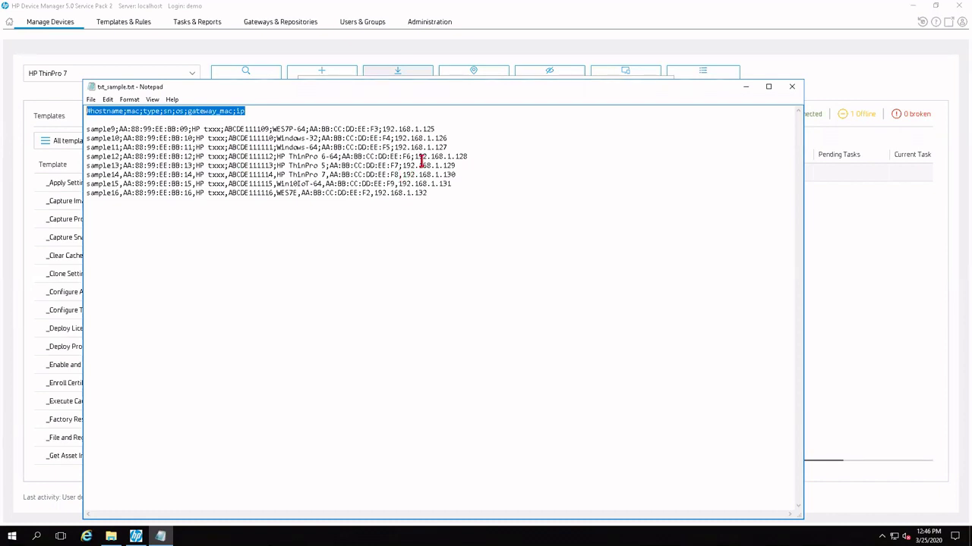
{"action": "left_click_drag", "start_coordinate": [435, 129], "coordinate": [383, 127]}
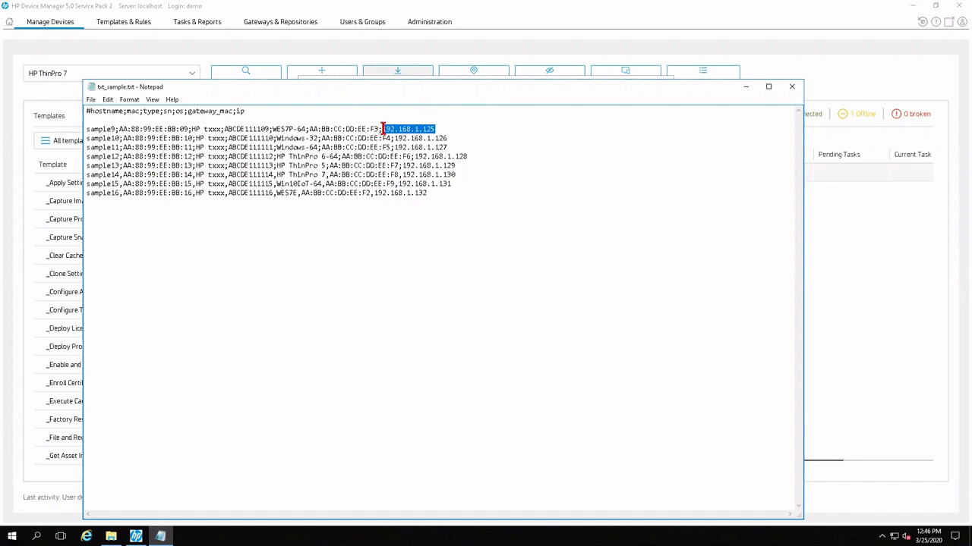
{"action": "left_click", "coordinate": [793, 91]}
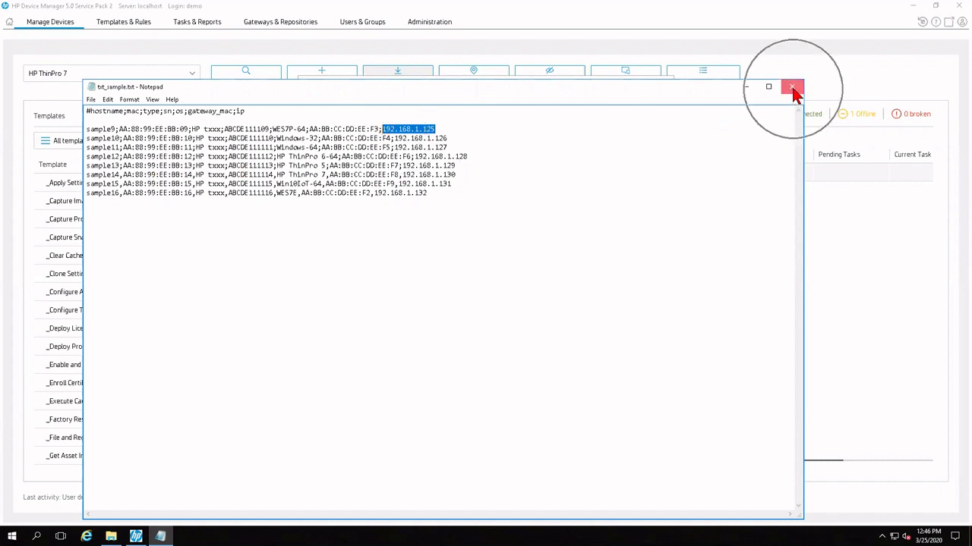
{"action": "left_click", "coordinate": [752, 147]}
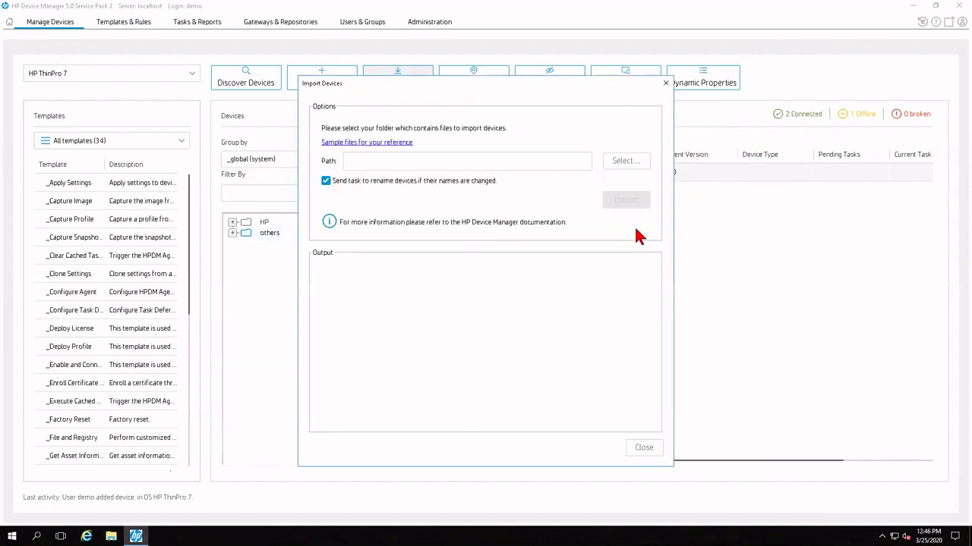
{"action": "left_click", "coordinate": [643, 449]}
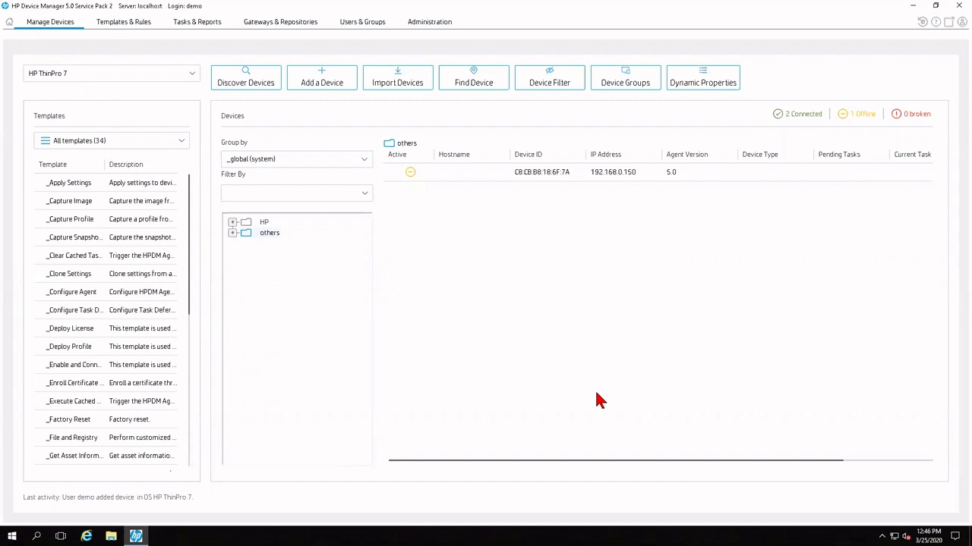
Configure the Cloud1 gateway to start the HPDM PXE service when HPDM Gateway is started, and check the gateway task status
{"action": "left_click", "coordinate": [282, 27]}
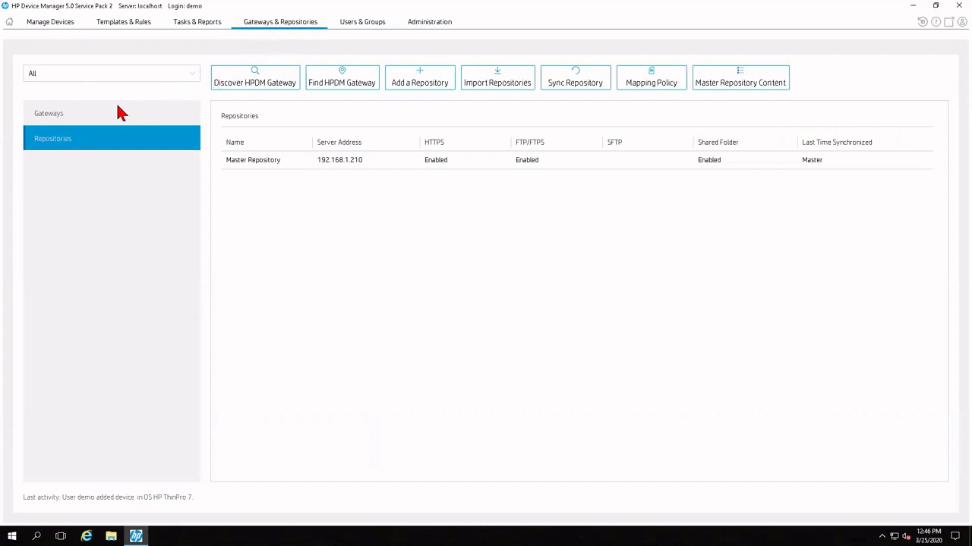
{"action": "left_click", "coordinate": [57, 122]}
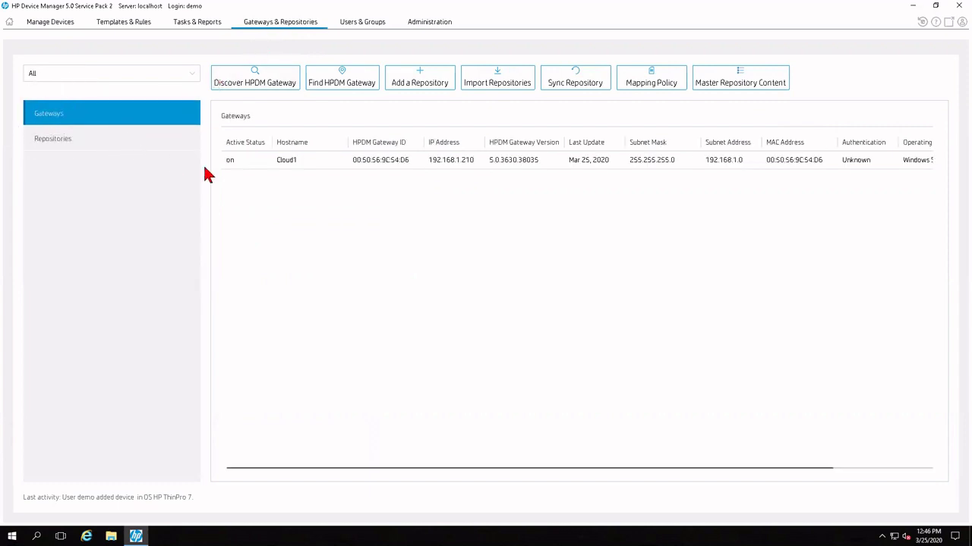
{"action": "right_click", "coordinate": [319, 165]}
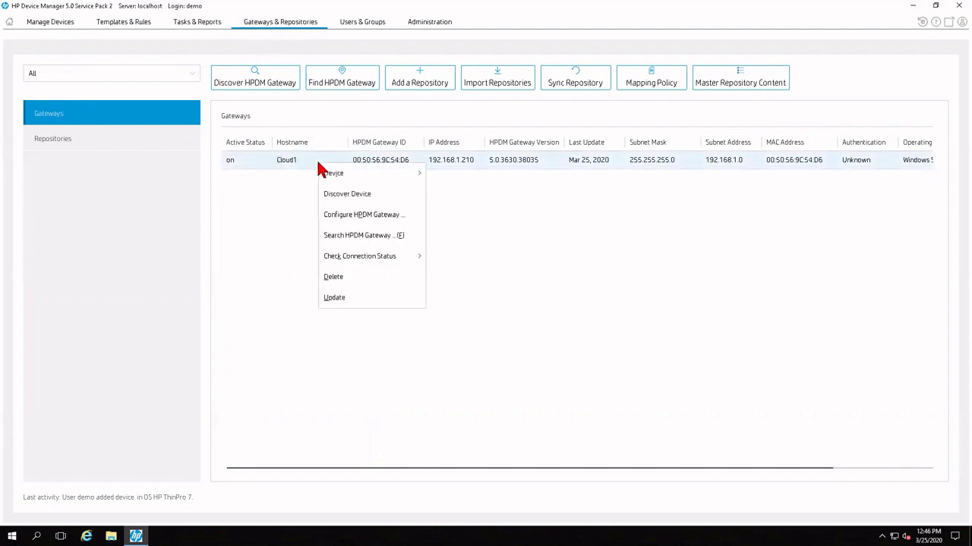
{"action": "left_click", "coordinate": [355, 215]}
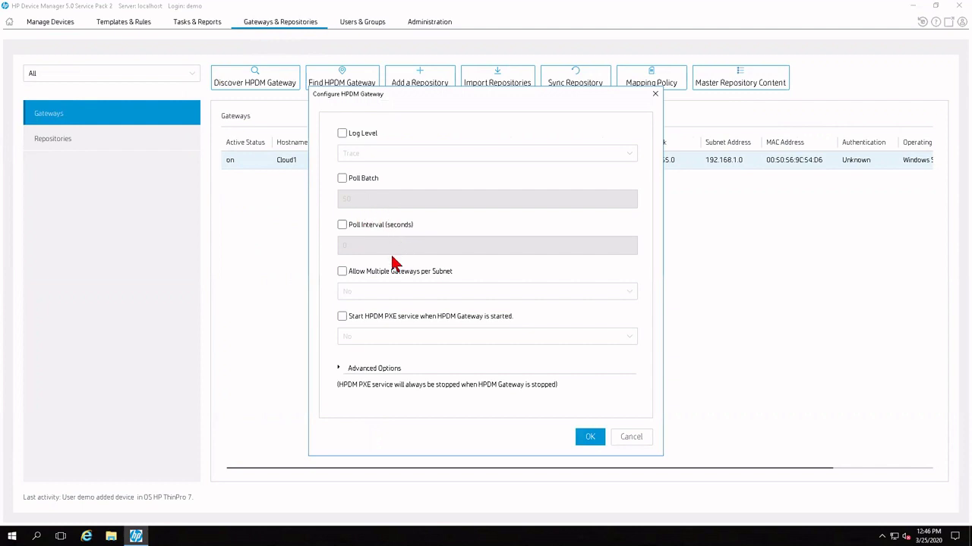
{"action": "left_click", "coordinate": [343, 319]}
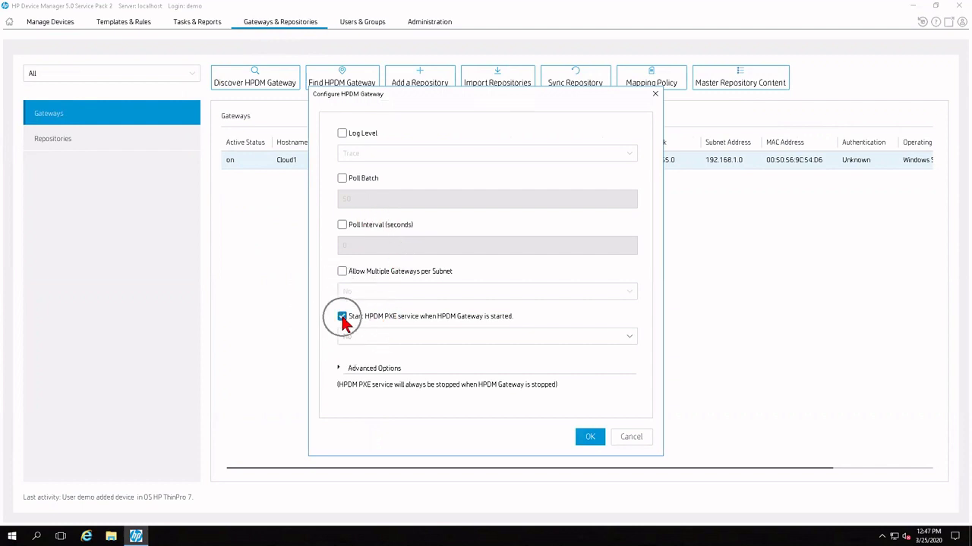
{"action": "left_click", "coordinate": [391, 337]}
{"action": "left_click", "coordinate": [374, 354]}
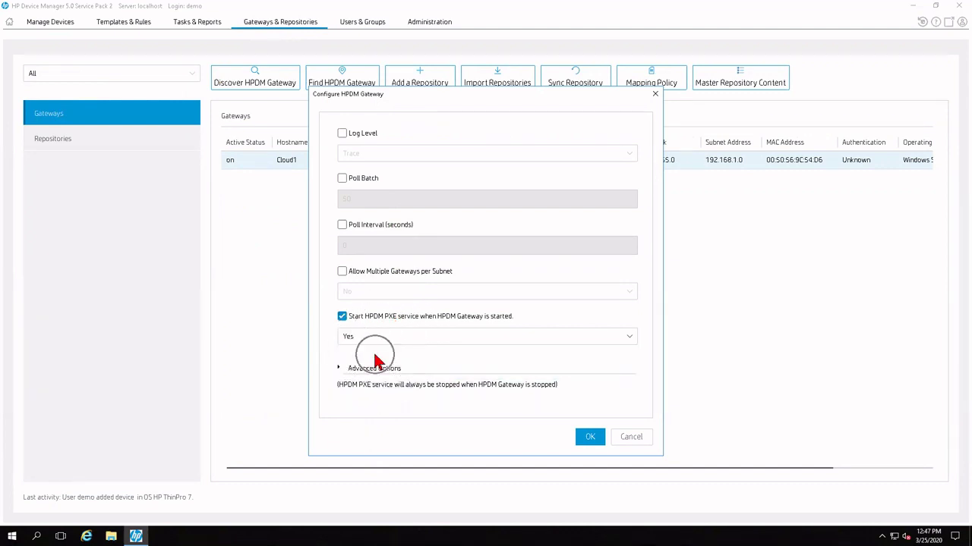
{"action": "left_click", "coordinate": [588, 443]}
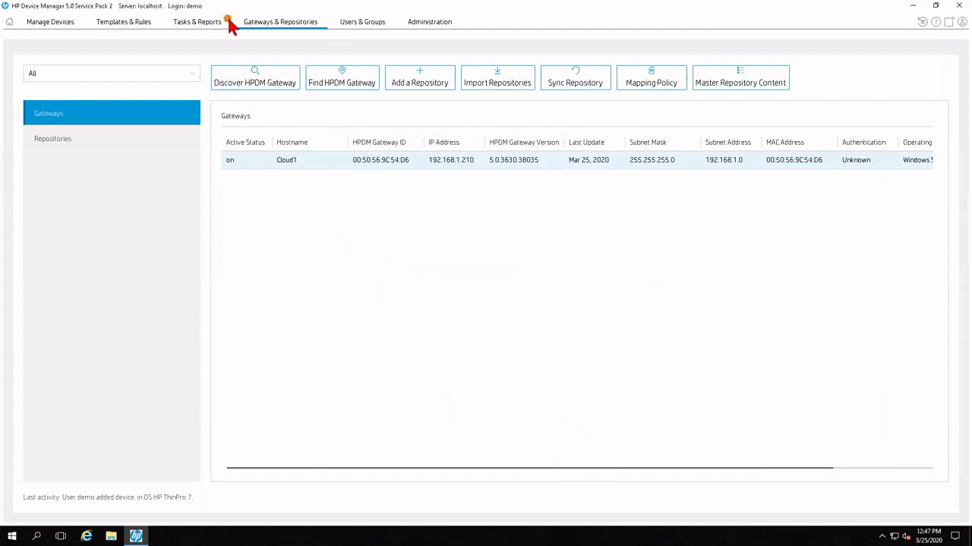
{"action": "left_click", "coordinate": [202, 29]}
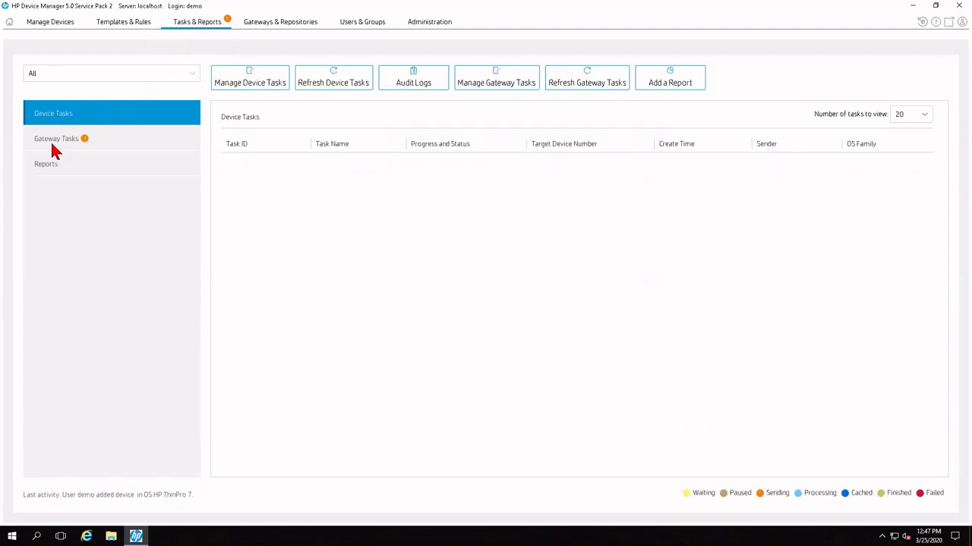
{"action": "left_click", "coordinate": [56, 150]}
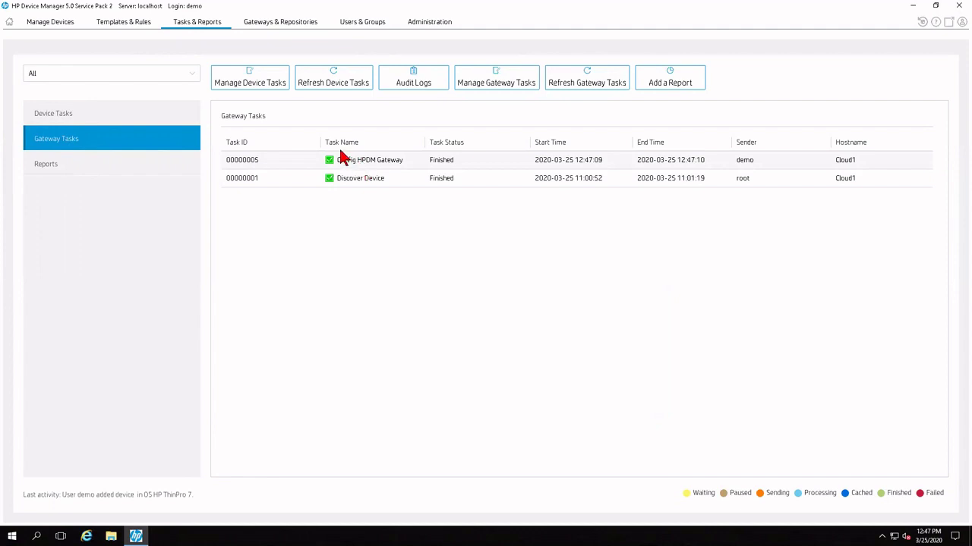
Send the T7X71018SP05_1 PXE deploy template to the manually added device, accepting the subnet mismatch, and check the device task status
{"action": "left_click", "coordinate": [53, 24]}
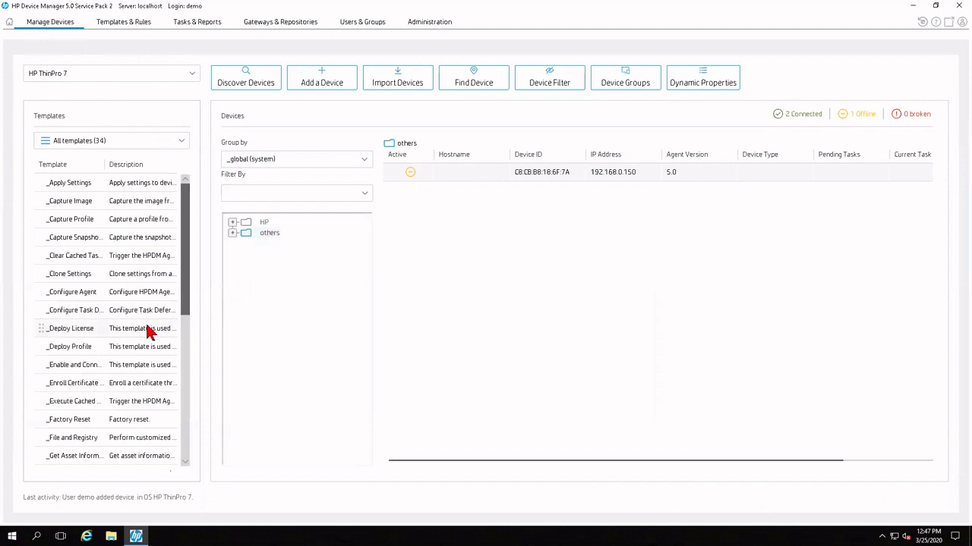
{"action": "scroll", "coordinate": [159, 327], "scroll_direction": "down", "scroll_amount": 4}
{"action": "scroll", "coordinate": [149, 331], "scroll_direction": "down", "scroll_amount": 3}
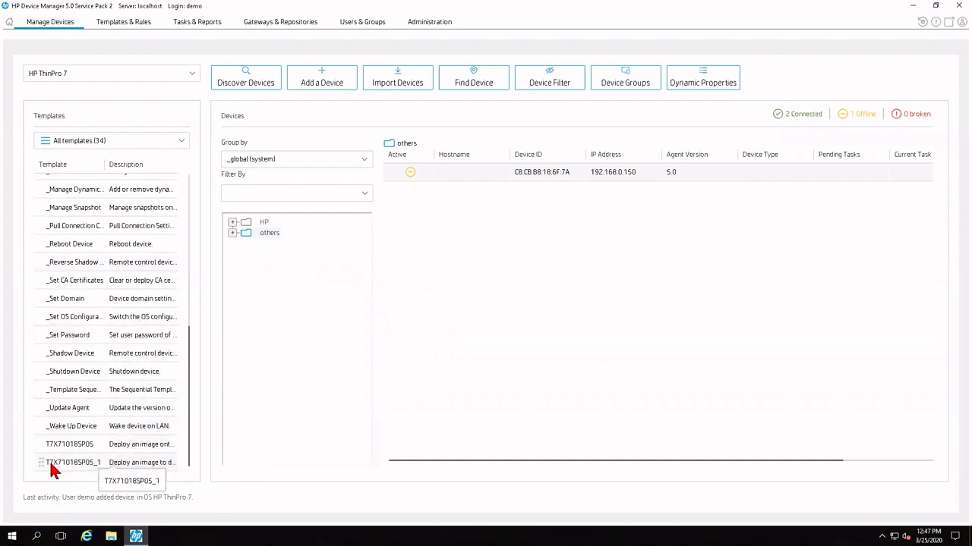
{"action": "left_click_drag", "start_coordinate": [41, 471], "coordinate": [446, 177]}
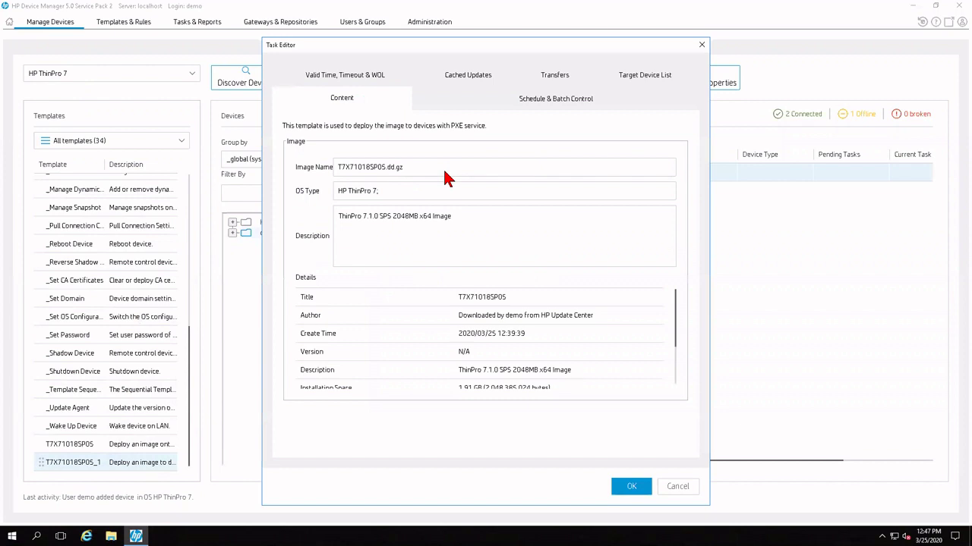
{"action": "left_click", "coordinate": [622, 486]}
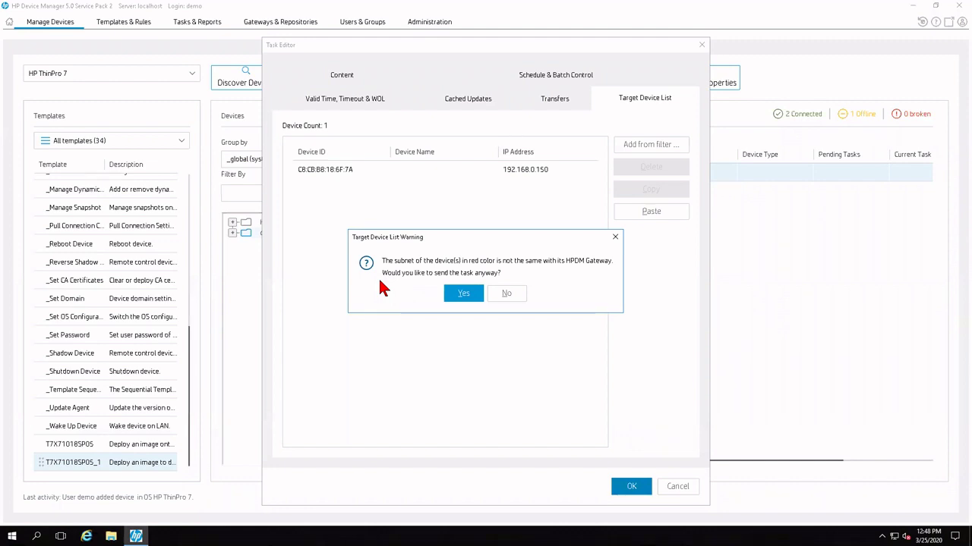
{"action": "left_click", "coordinate": [464, 298]}
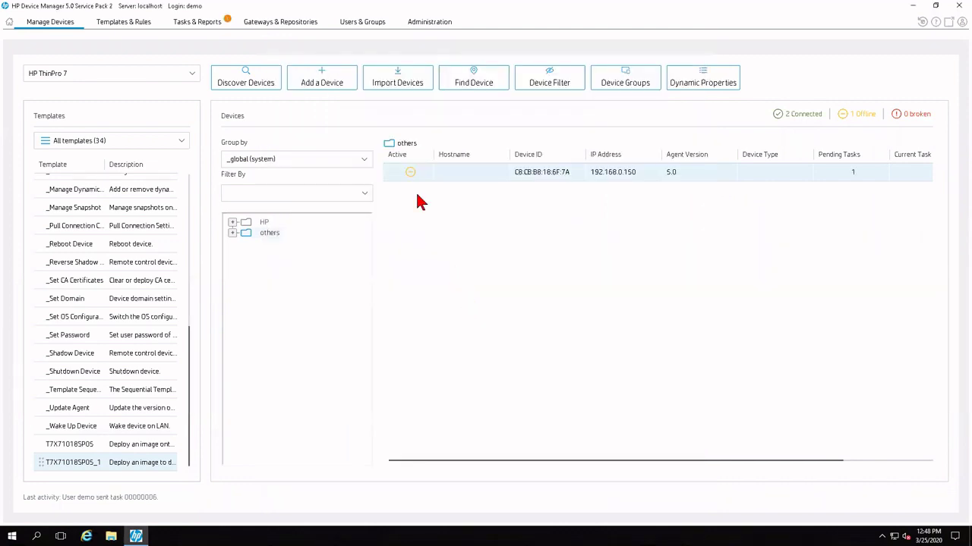
{"action": "left_click", "coordinate": [199, 27]}
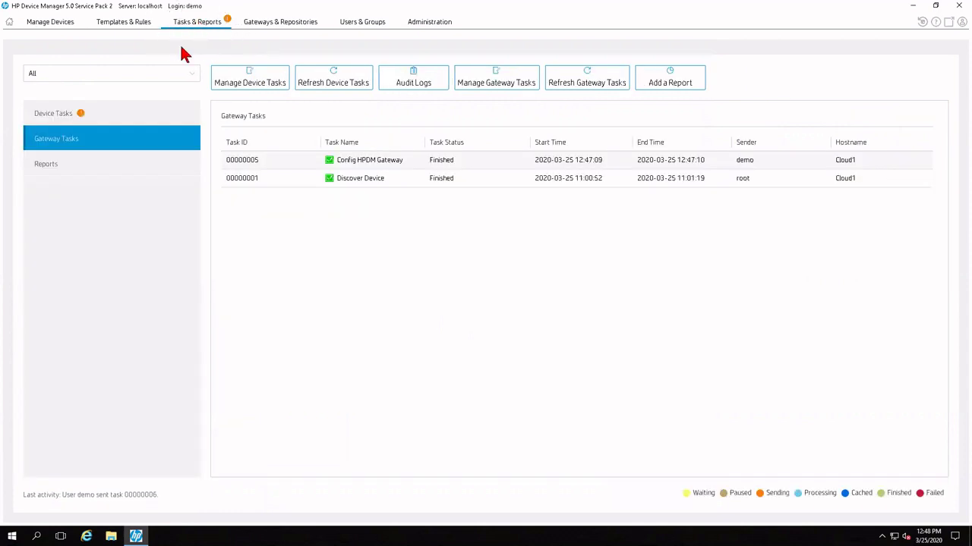
{"action": "left_click", "coordinate": [63, 121]}
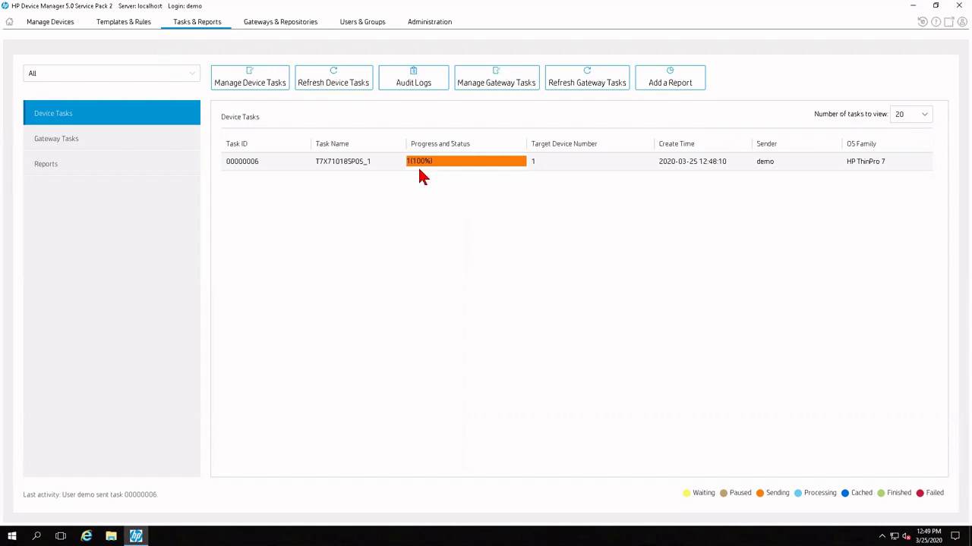
Start a _Deploy License task for the manually added device at 192.168.0.150 in the others folder
{"action": "left_click", "coordinate": [52, 23]}
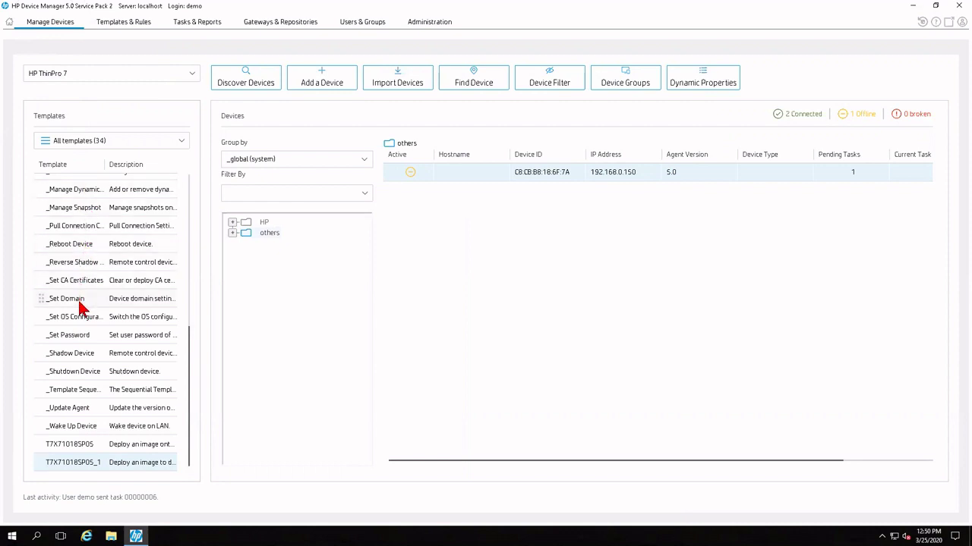
{"action": "scroll", "coordinate": [82, 304], "scroll_direction": "up", "scroll_amount": 2}
{"action": "scroll", "coordinate": [82, 311], "scroll_direction": "up", "scroll_amount": 4}
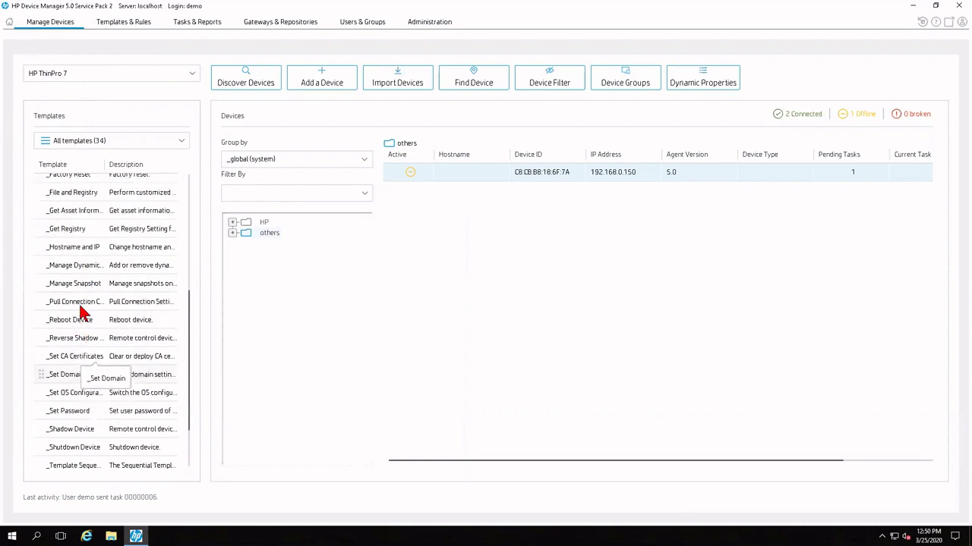
{"action": "scroll", "coordinate": [82, 312], "scroll_direction": "up", "scroll_amount": 3}
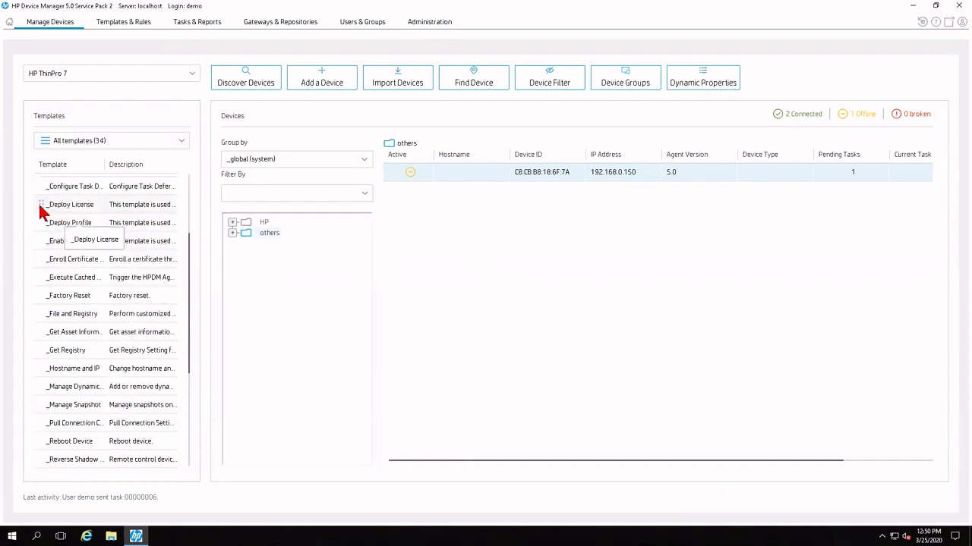
{"action": "left_click_drag", "start_coordinate": [41, 202], "coordinate": [423, 183]}
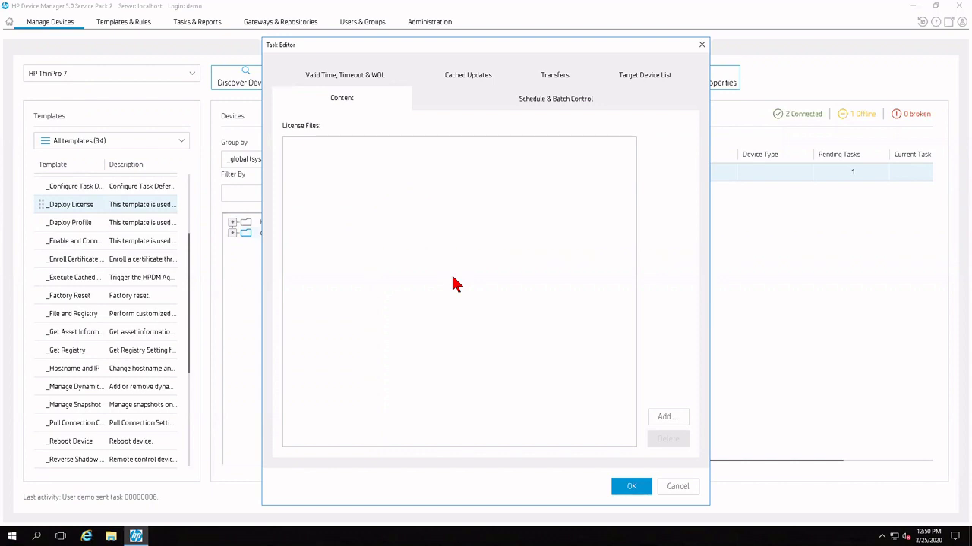
Add the HPTPPCCT .lic file from the Desktop to the task's license files
{"action": "left_click", "coordinate": [675, 419]}
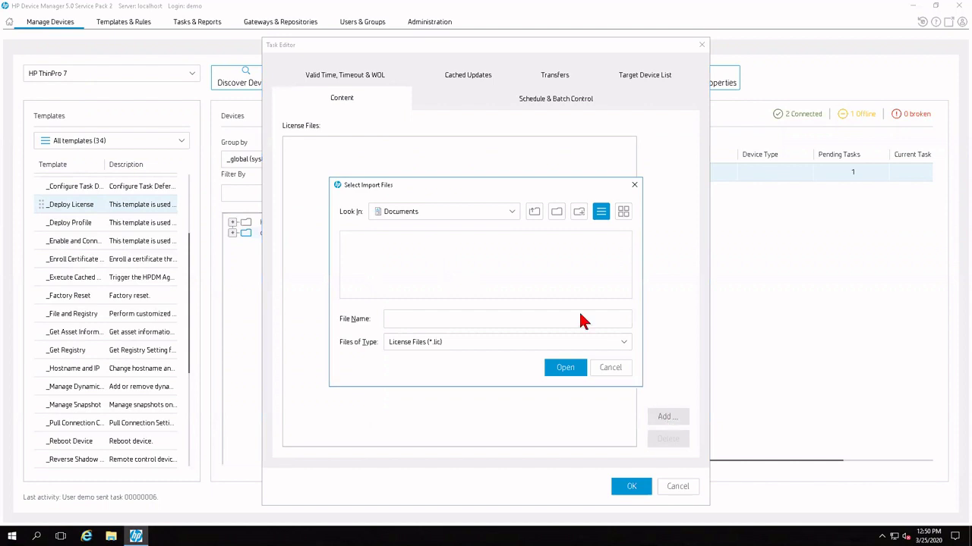
{"action": "left_click", "coordinate": [512, 215]}
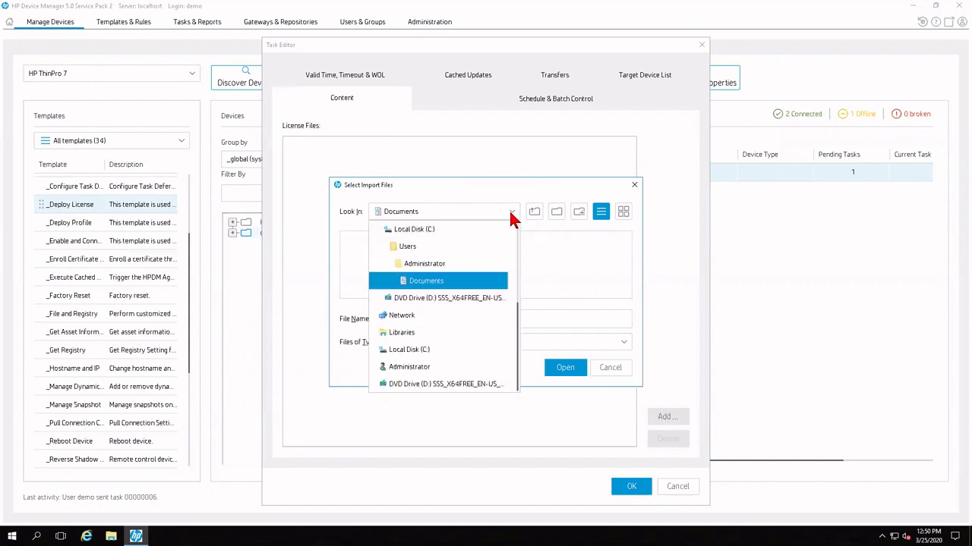
{"action": "scroll", "coordinate": [471, 256], "scroll_direction": "up", "scroll_amount": 2}
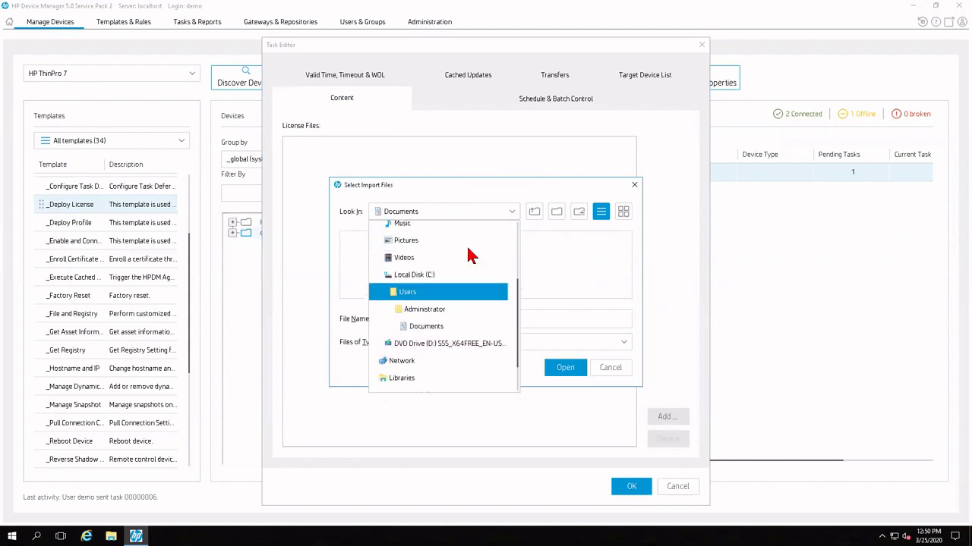
{"action": "scroll", "coordinate": [468, 256], "scroll_direction": "up", "scroll_amount": 3}
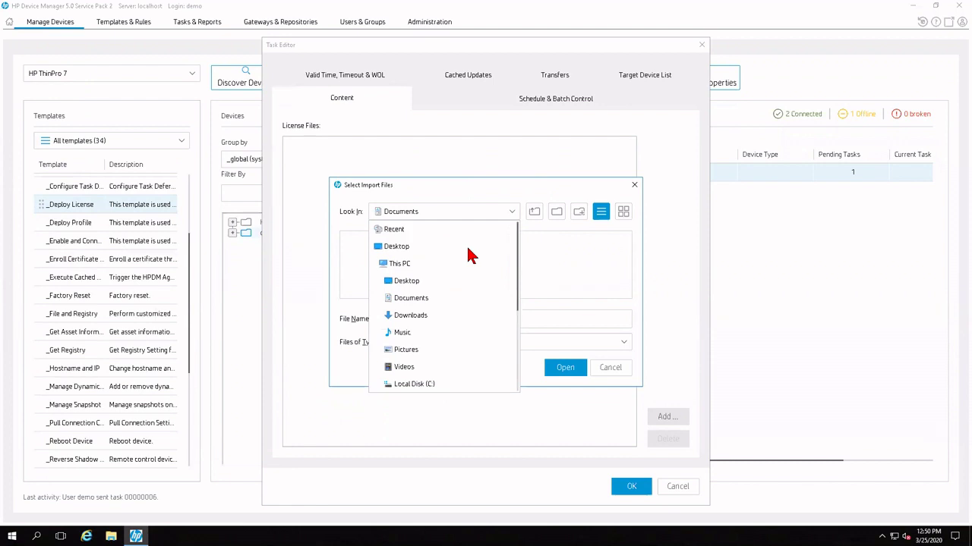
{"action": "left_click", "coordinate": [417, 253]}
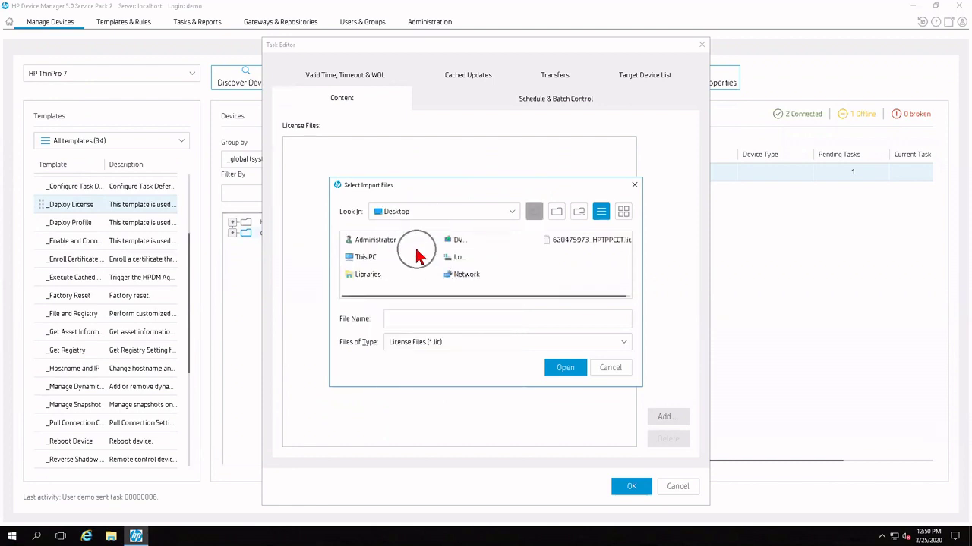
{"action": "left_click", "coordinate": [569, 242]}
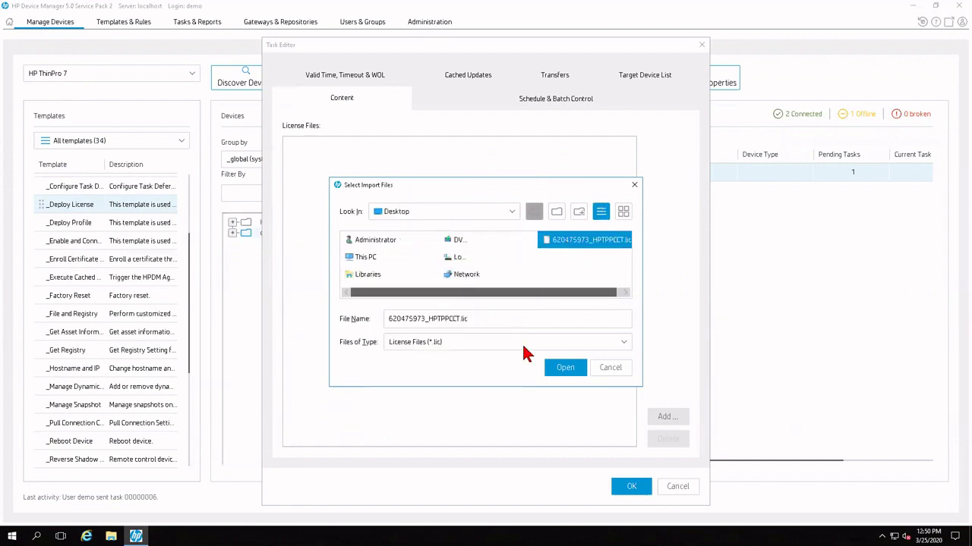
{"action": "left_click", "coordinate": [566, 369]}
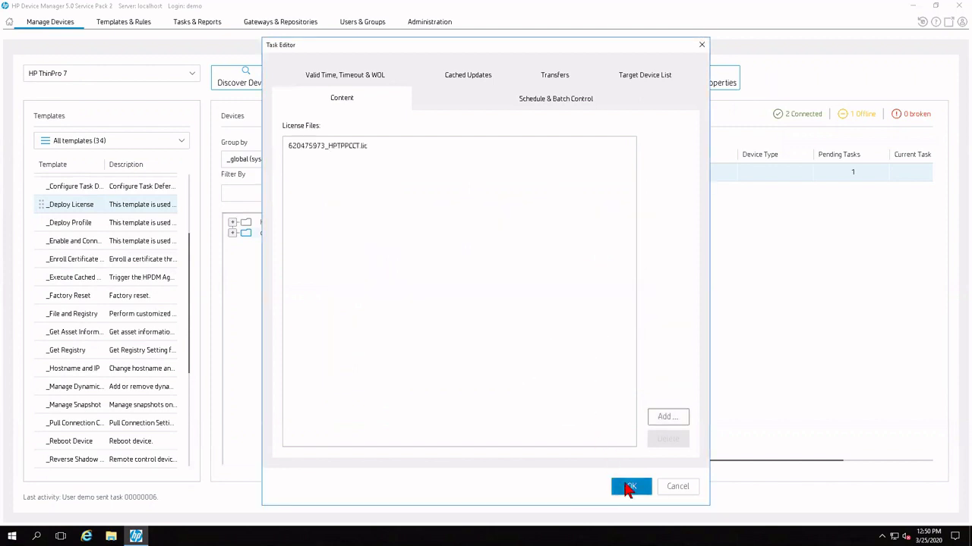
Send the license deployment task to the device and check its progress and status among the device tasks
{"action": "left_click", "coordinate": [628, 488]}
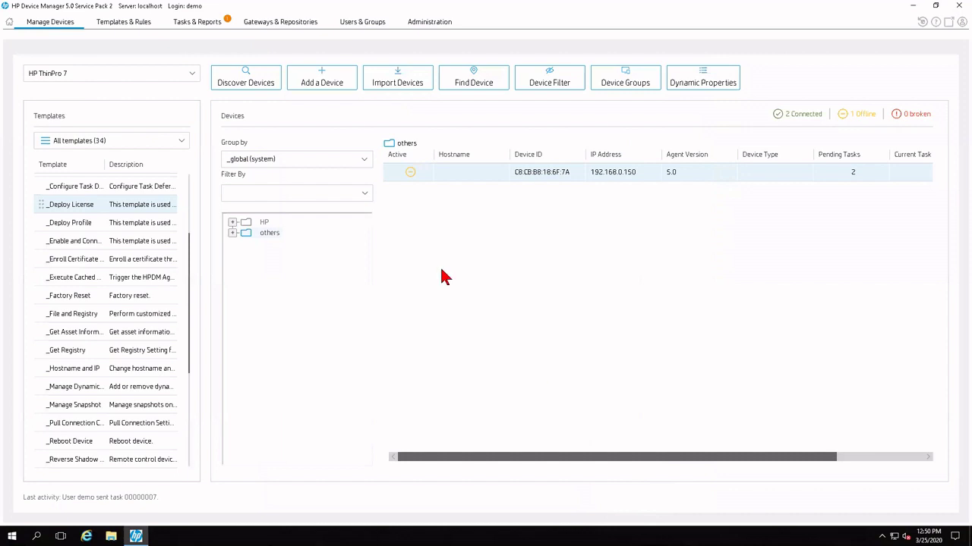
{"action": "left_click", "coordinate": [219, 29]}
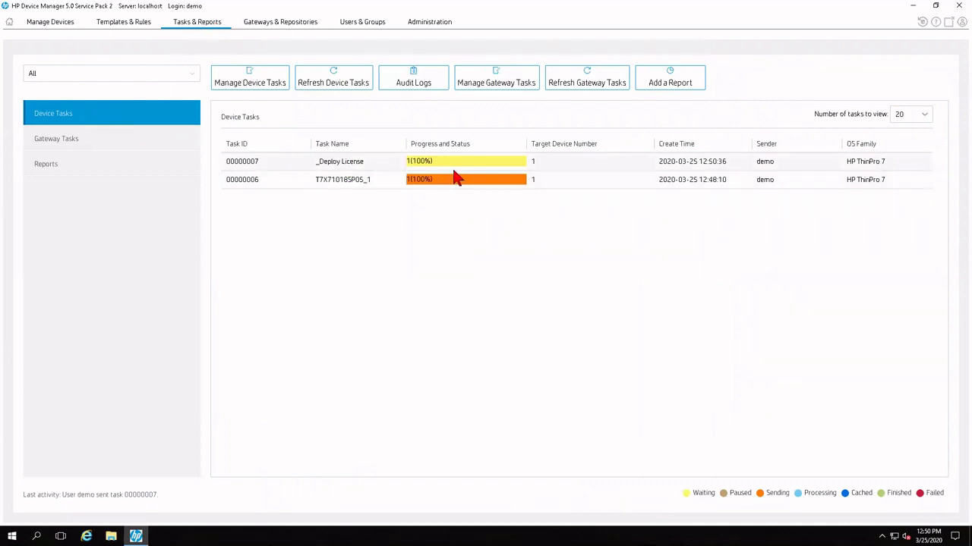
{"action": "mouse_move", "coordinate": [455, 176]}
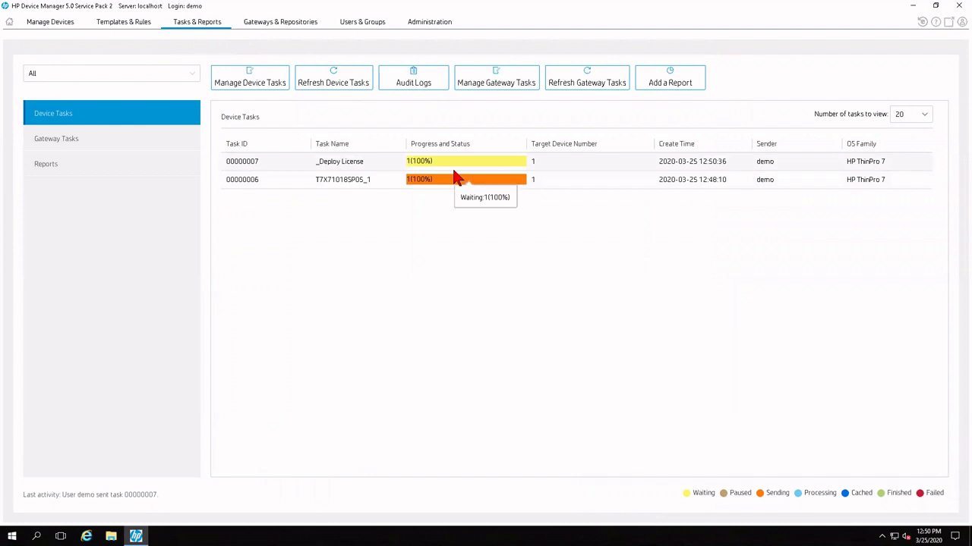